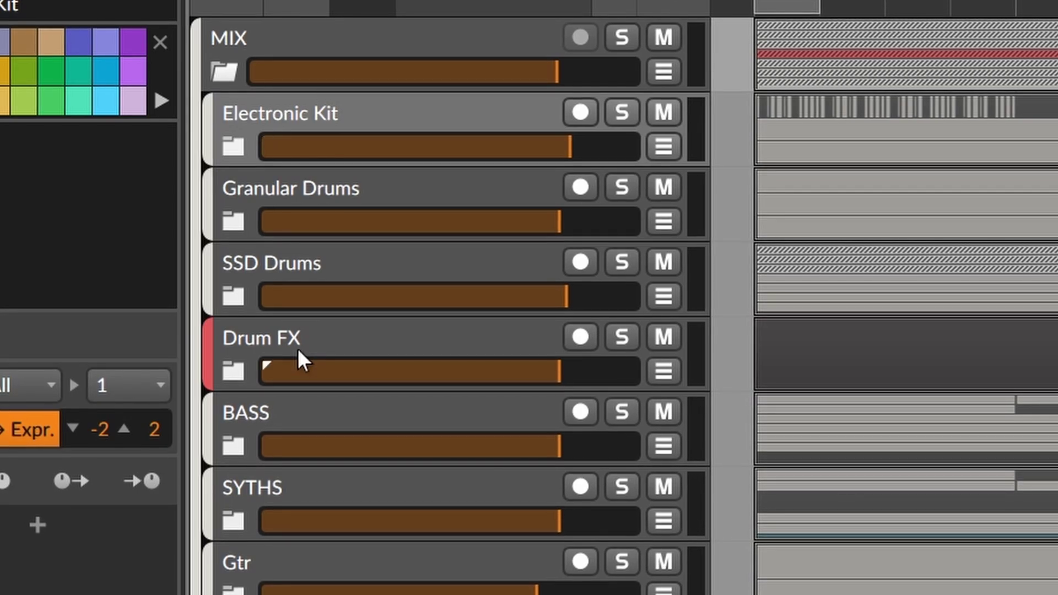
- Select the four drum group tracks from Electronic Kit through Drum FX and adjust their volume together
click(297, 350)
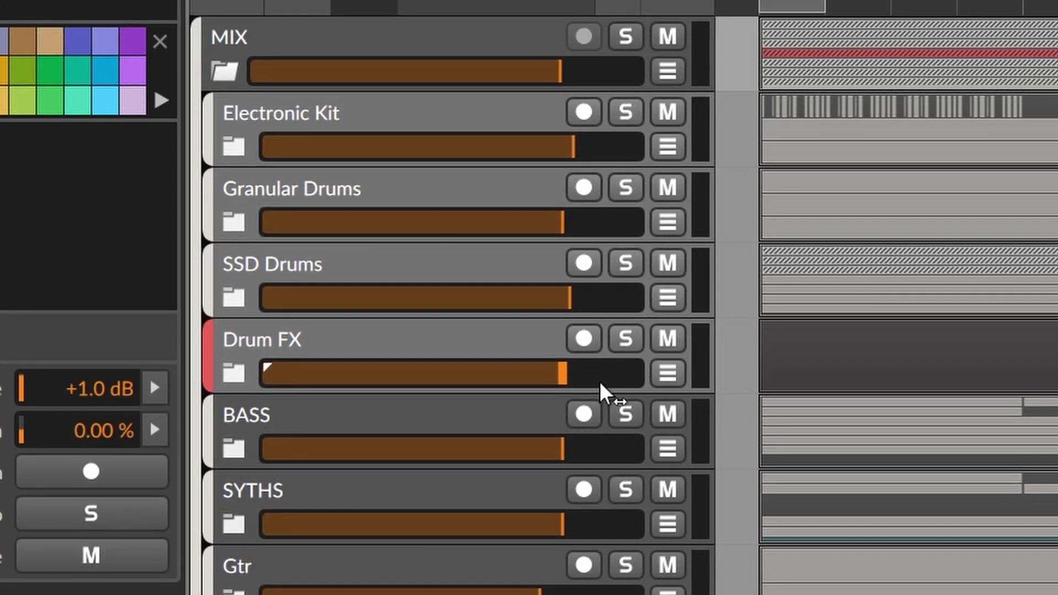
drag(598, 381, 555, 374)
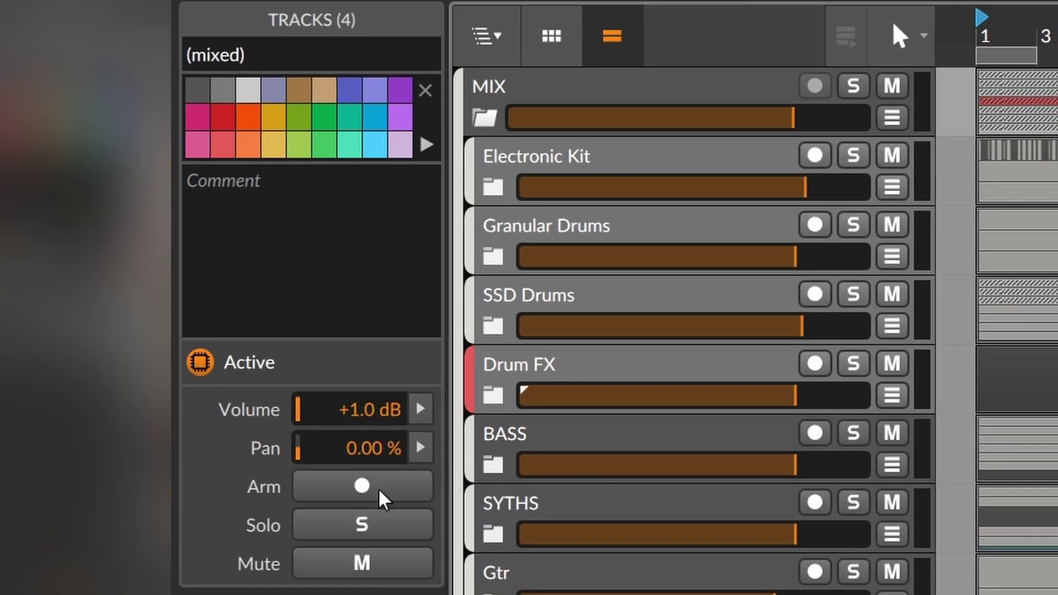
- Toggle solo and mute on and off for the four selected drum groups and pull their shared volume down
click(383, 528)
click(383, 528)
click(359, 567)
click(359, 568)
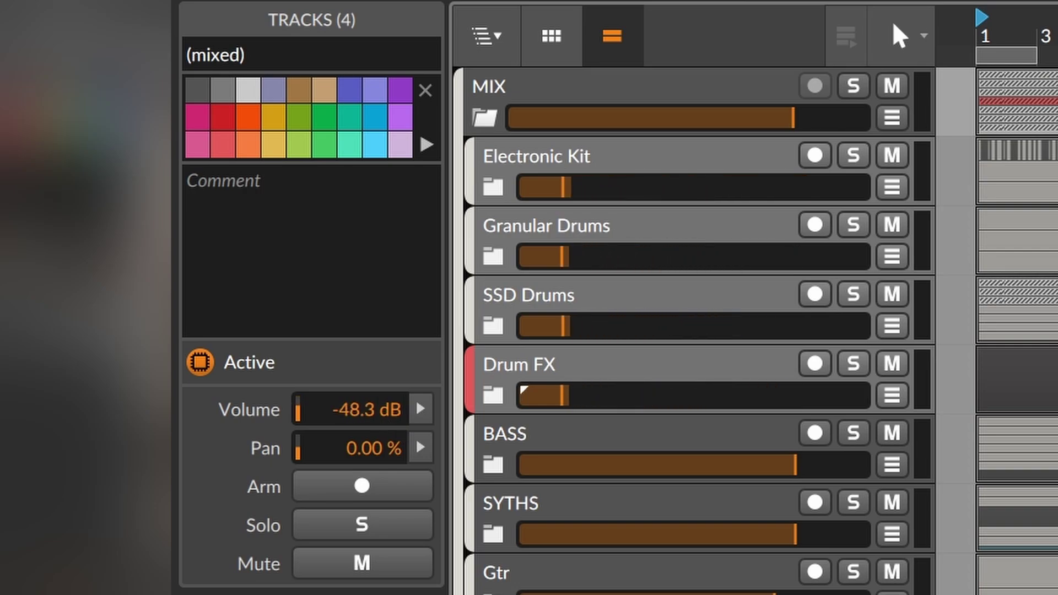
drag(352, 409, 212, 380)
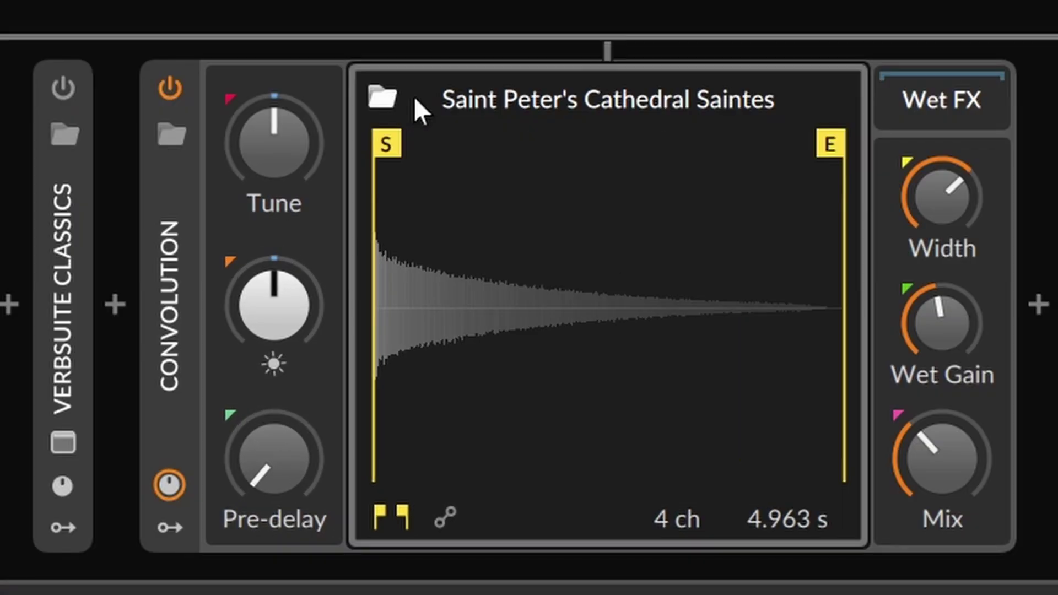
- Browse the Convolution device's impulse library by category, from Real Rooms and Real Halls through Springs, Studio Halls, Studio Nonlinear and Studio Plates
click(386, 98)
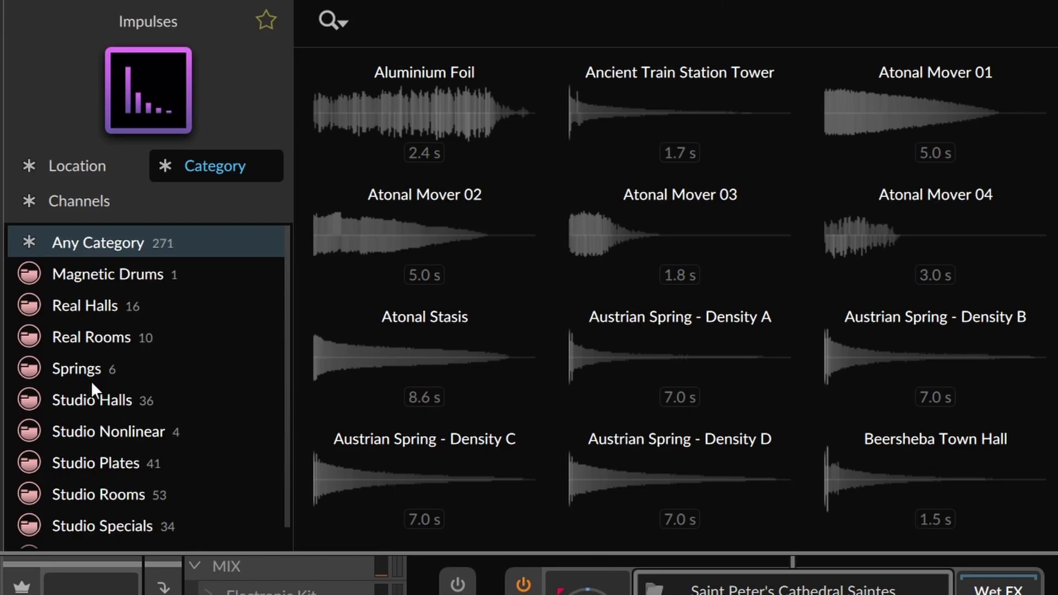
click(94, 337)
click(95, 307)
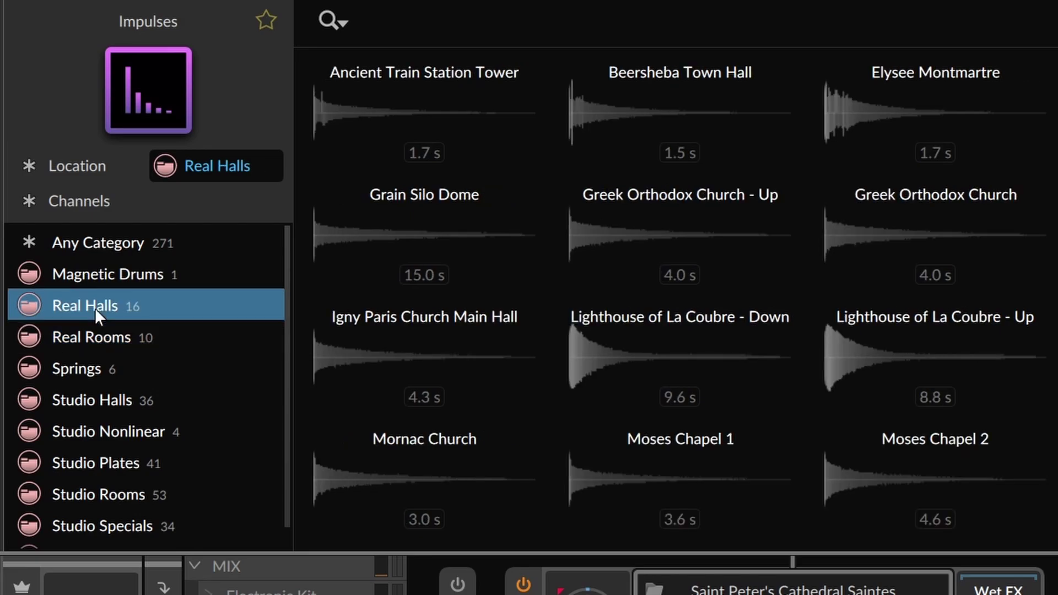
click(124, 334)
click(118, 367)
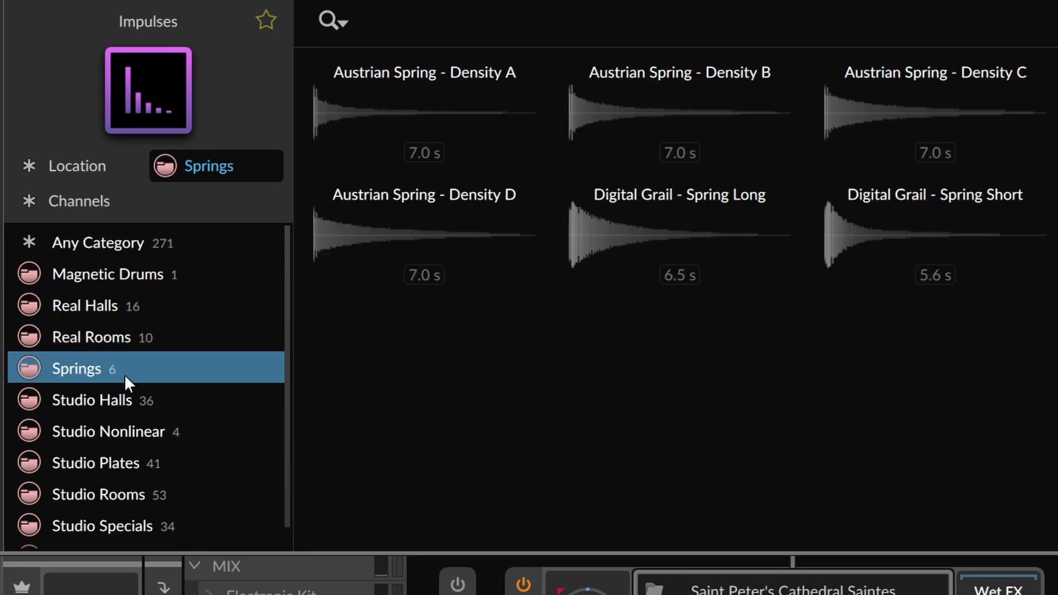
click(144, 404)
click(148, 441)
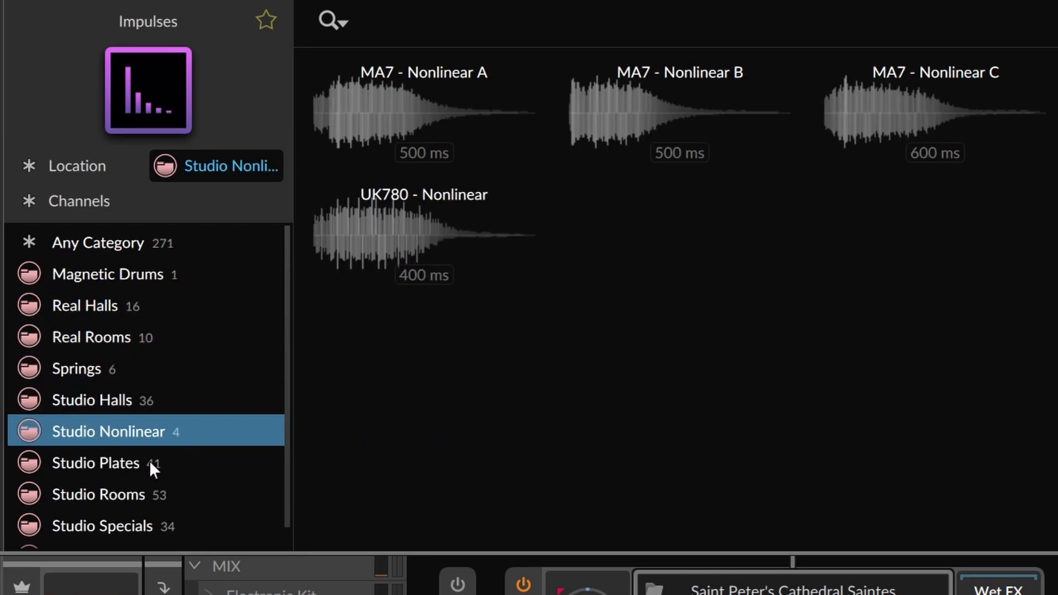
click(149, 460)
scroll(104, 527, down, 1)
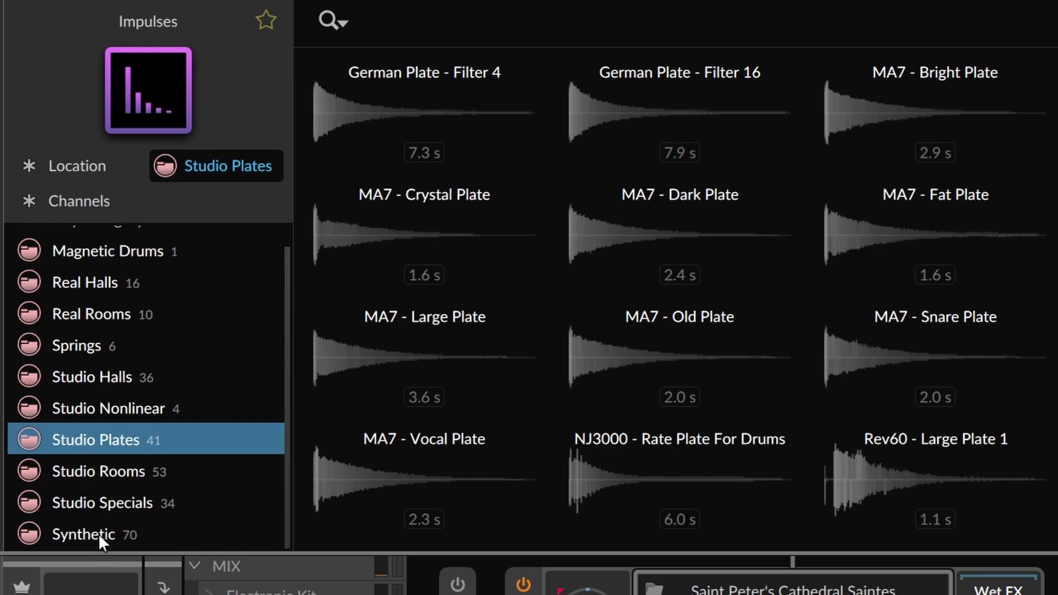
scroll(677, 297, down, 3)
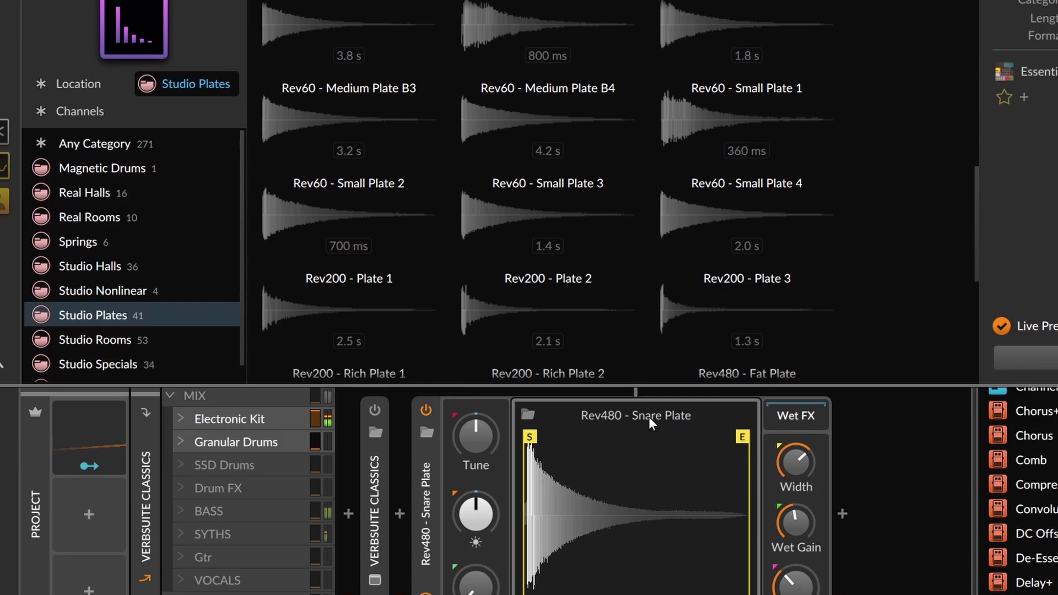
- Audition Rev200 - Rich Plate 2, Rev60 - Small Plate 4, Rev480 - Thin Plate and Digital Grail - Spring Long, cancel the choice and stop playback
click(649, 417)
click(564, 215)
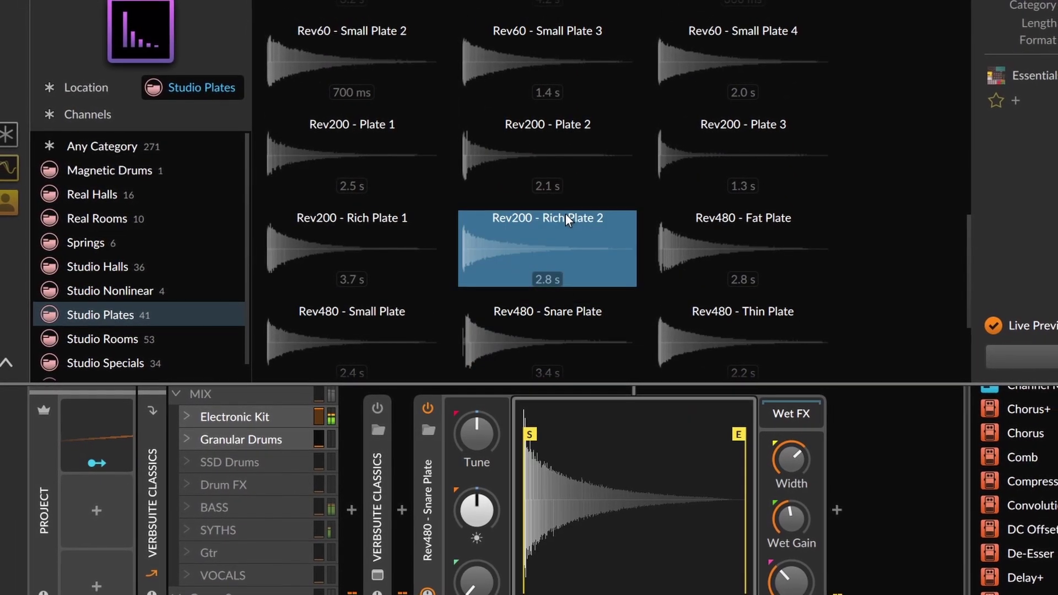
click(781, 68)
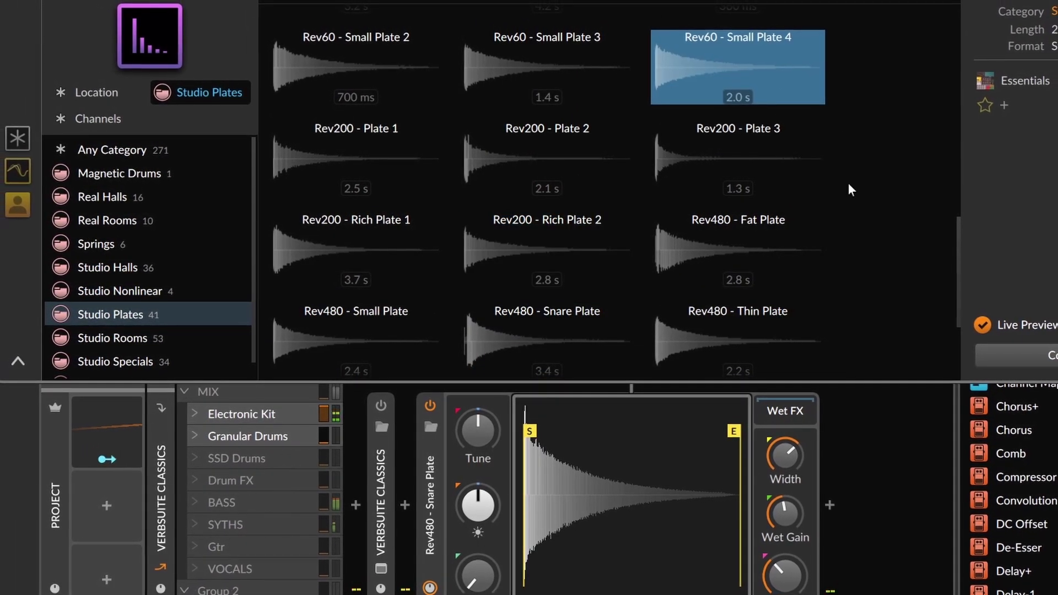
click(730, 335)
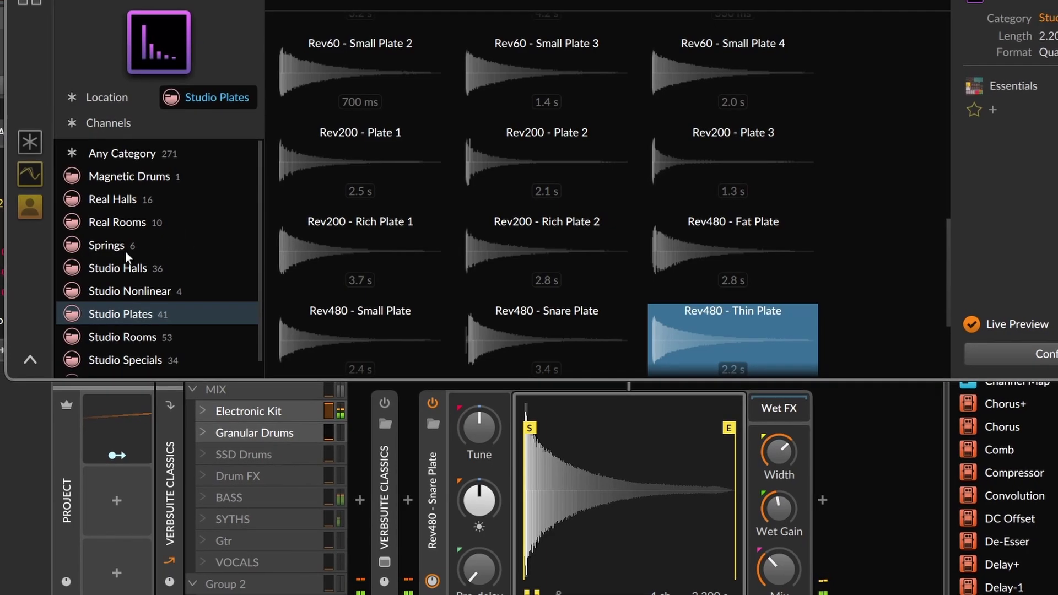
click(110, 245)
click(554, 166)
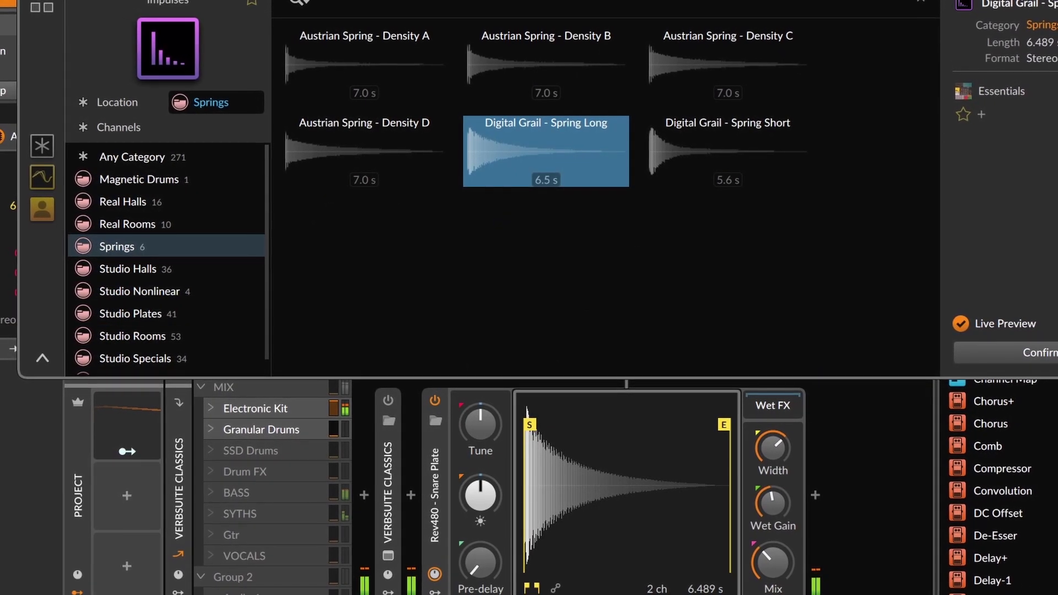
key(Escape)
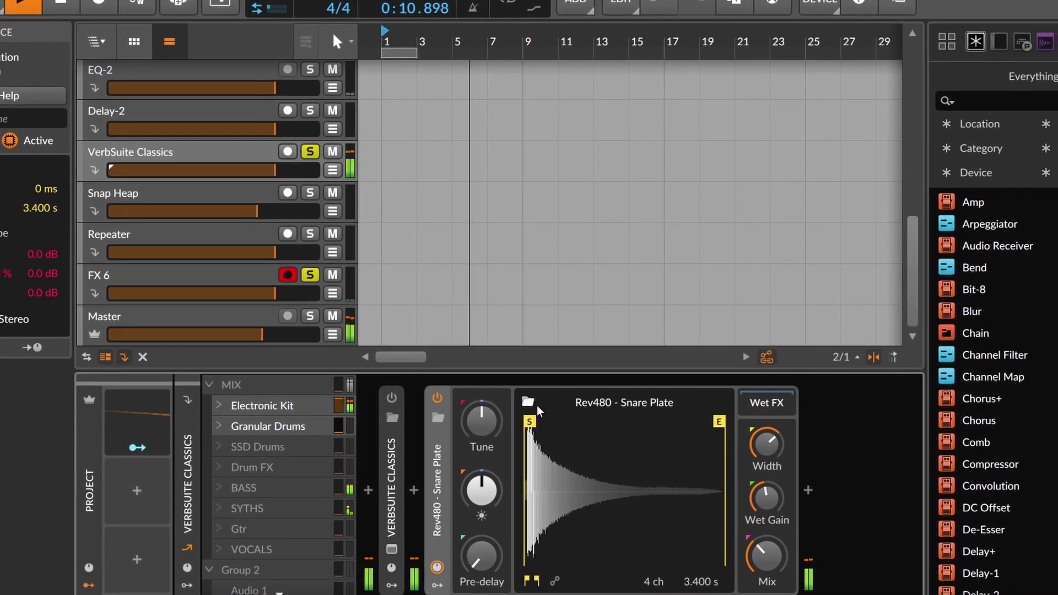
key(space)
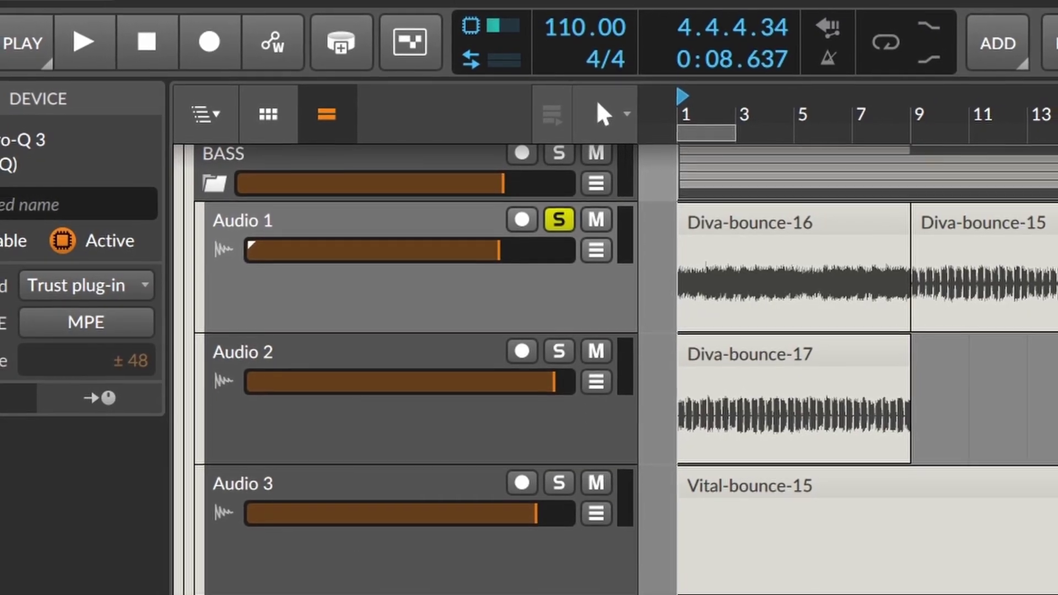
- Play the soloed Audio 1 track and toggle EQ+ in the FX Layer off and on to compare the sound
key(space)
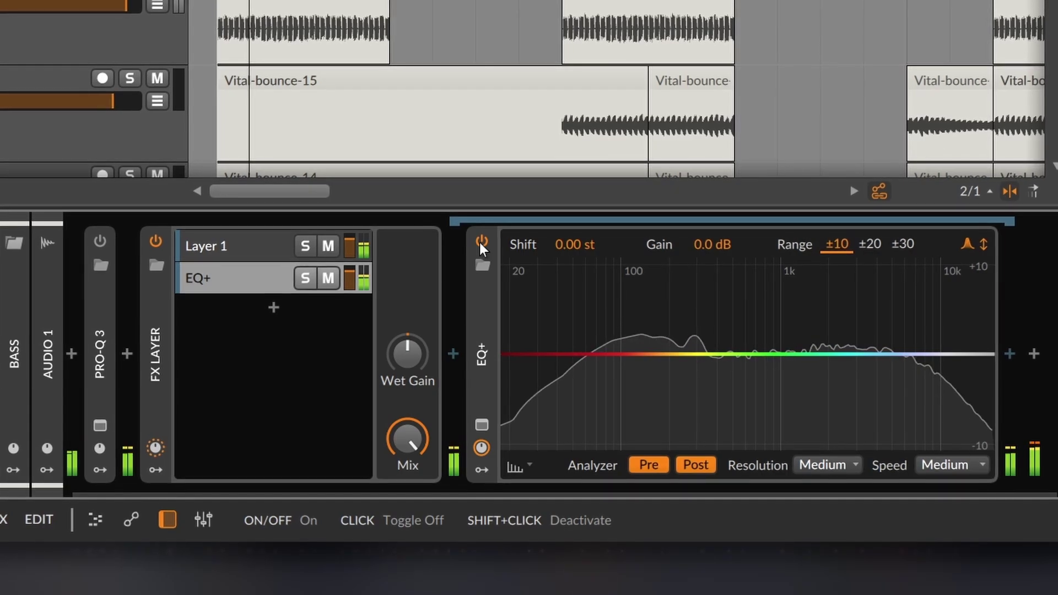
click(480, 242)
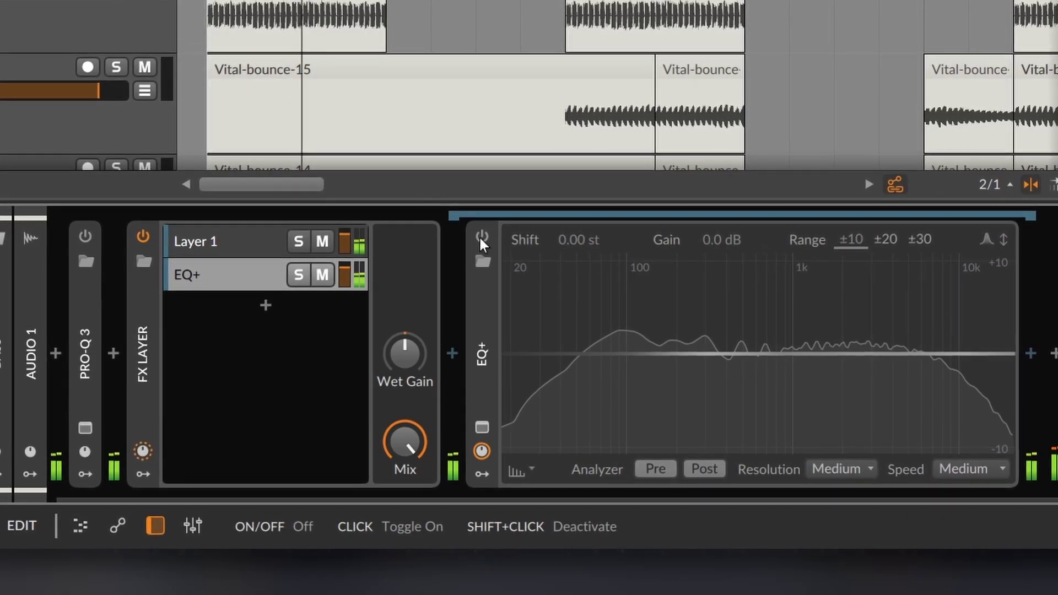
click(478, 237)
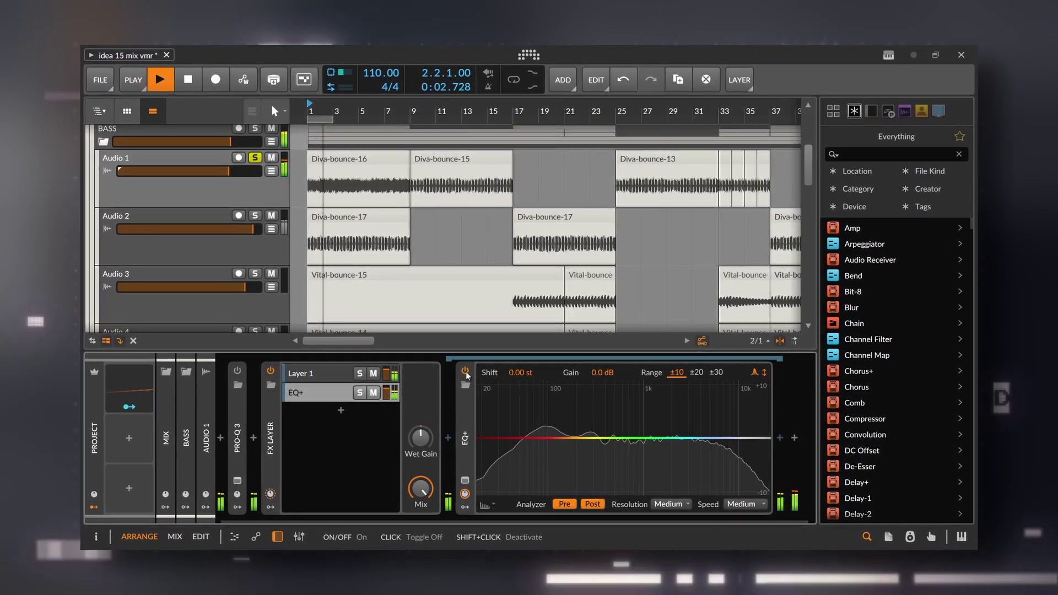
click(466, 374)
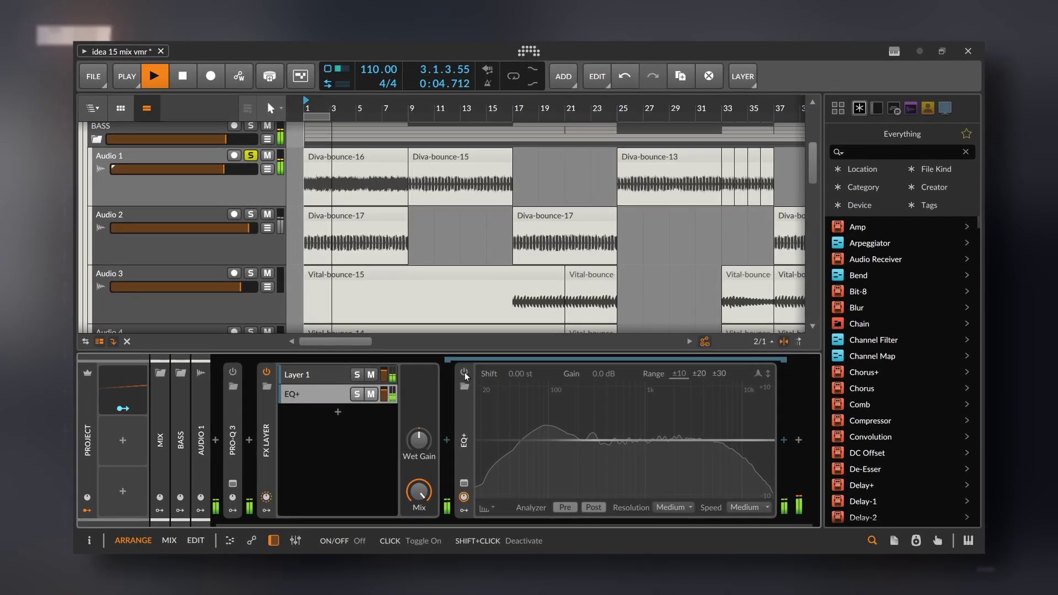
click(465, 373)
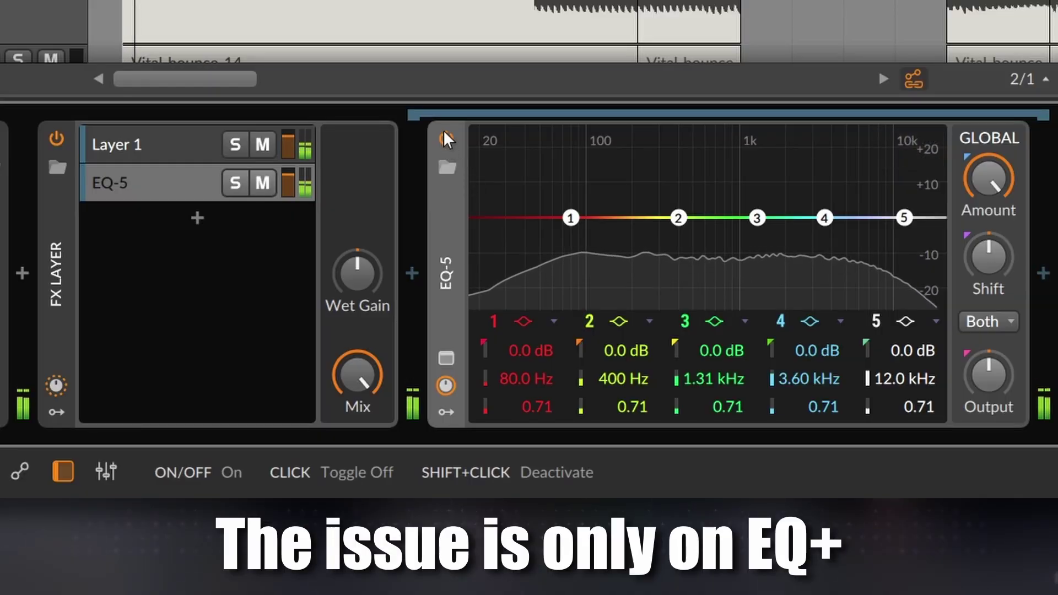
- Bypass and re-enable EQ-5 in the FX Layer during playback to compare it with the parallel dry layer
click(449, 141)
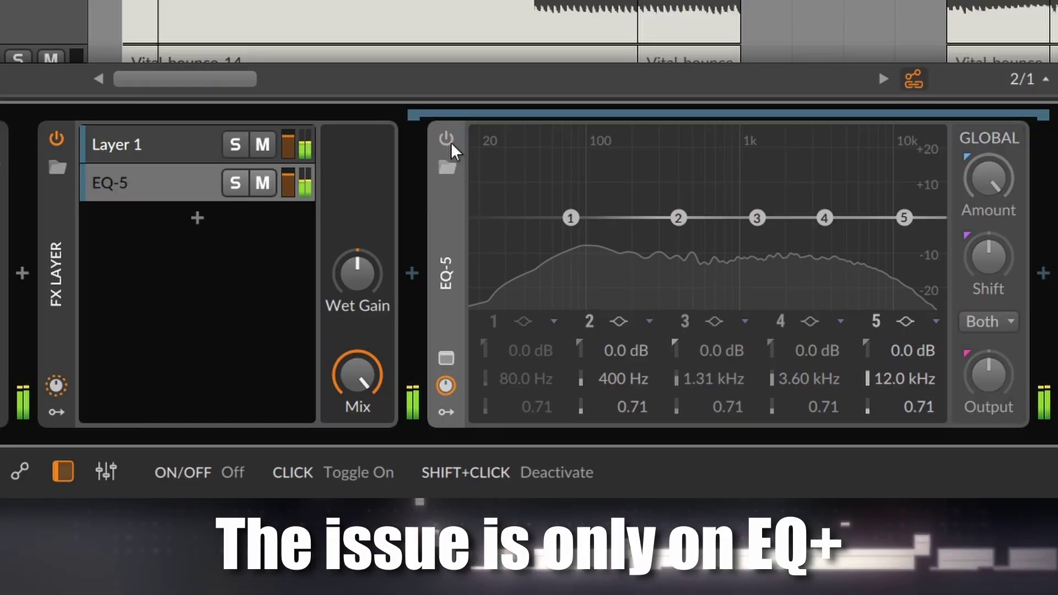
click(450, 141)
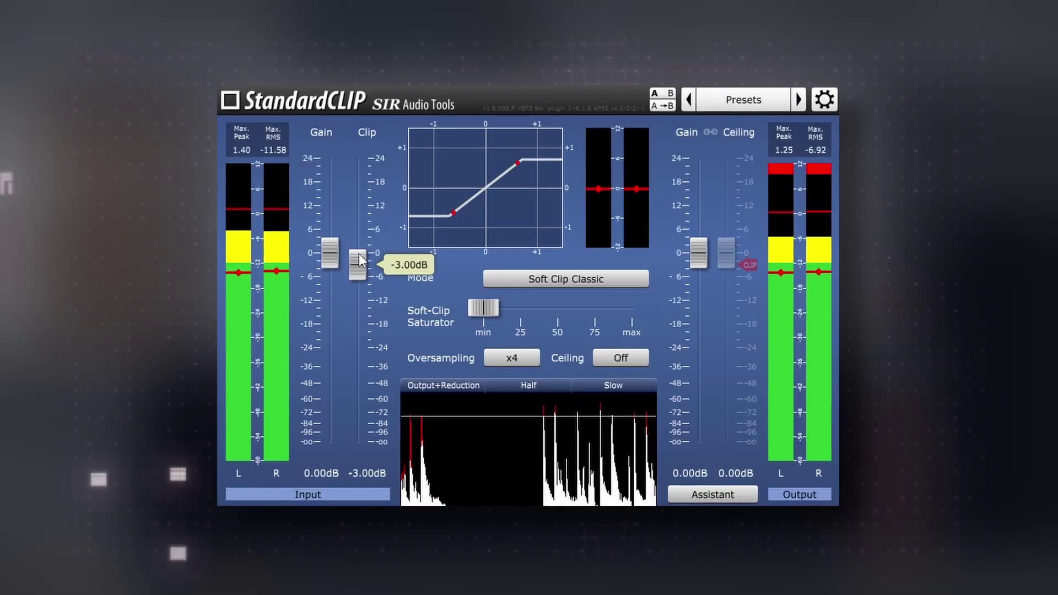
- Lower the input Clip threshold in the StandardCLIP plug-in
drag(358, 253, 338, 280)
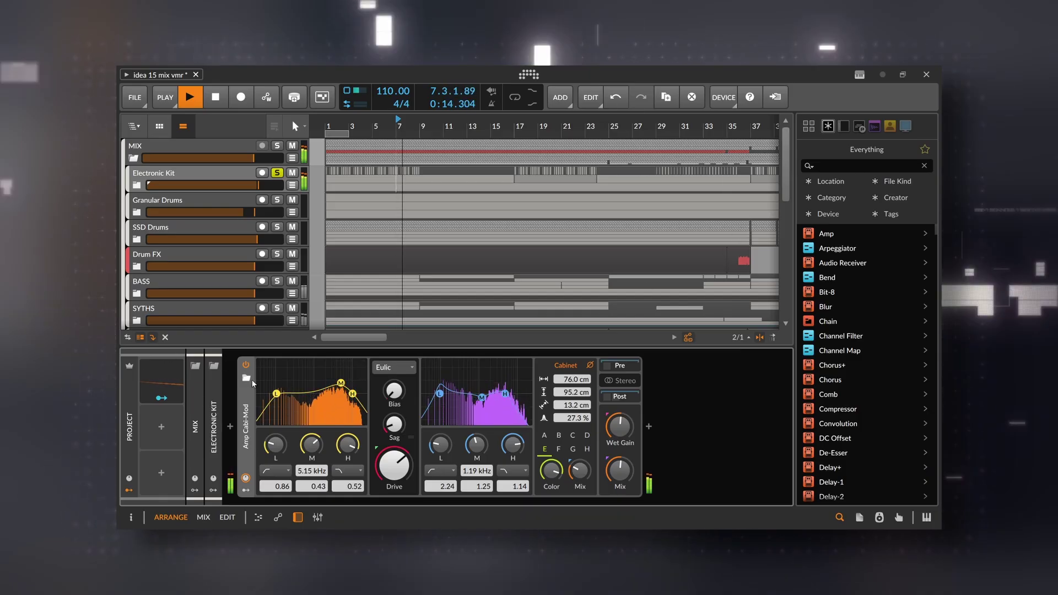
- Toggle the Amp Cabi-Mod device on the Electronic Kit group off and on for comparison, and open its preset browser
click(246, 365)
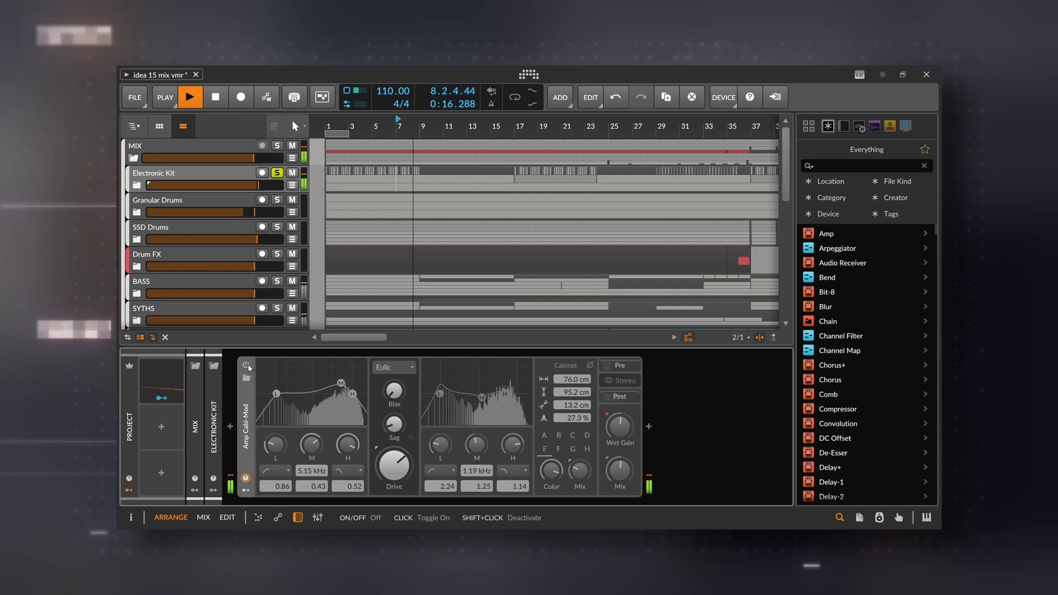
click(248, 366)
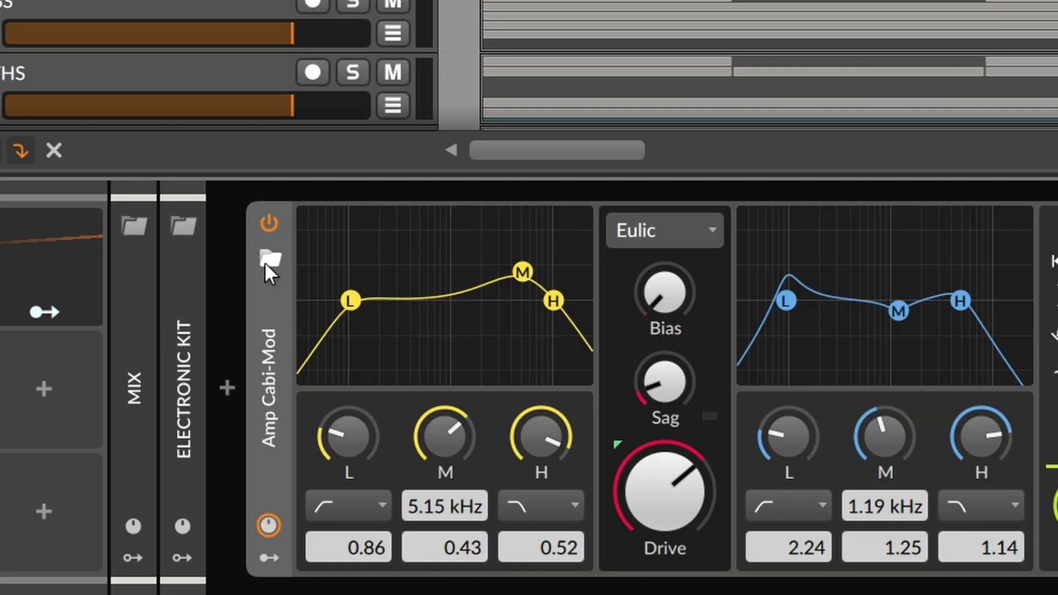
click(265, 262)
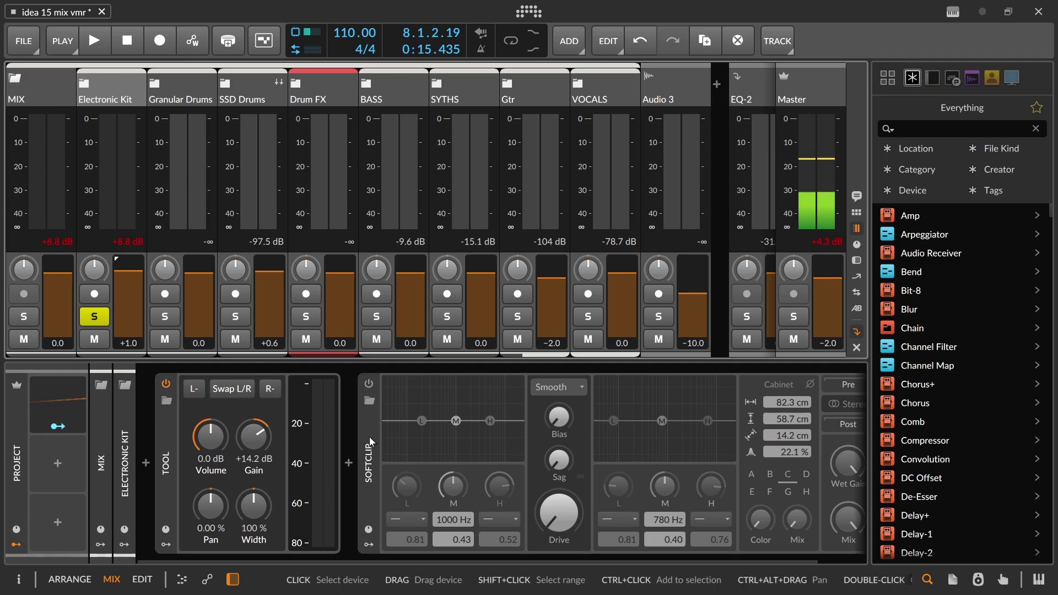
- Turn on the Softclip device on the Electronic Kit group
click(373, 382)
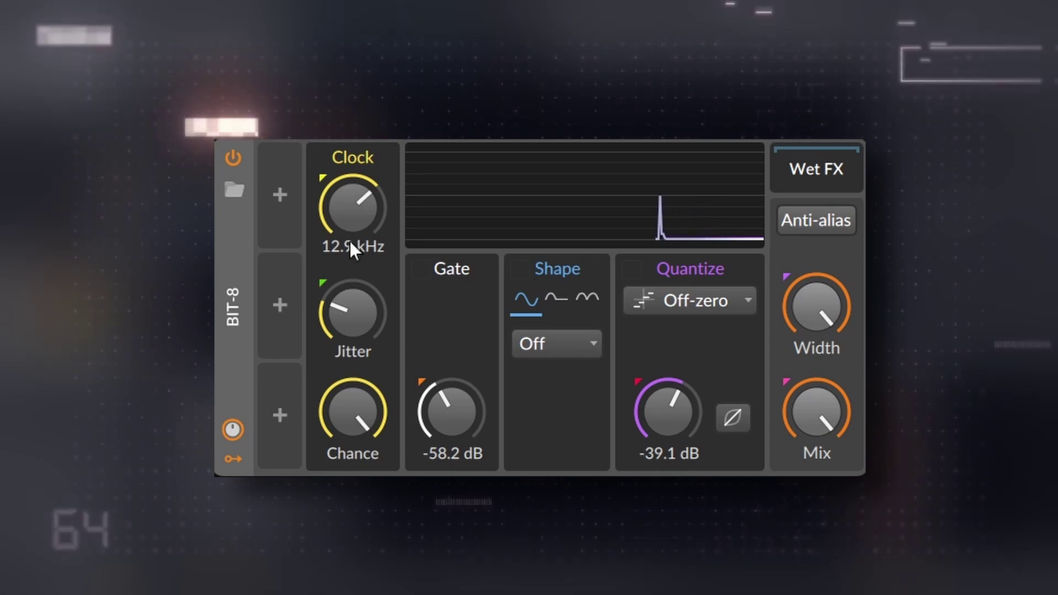
- Neutralize Bit-8 by setting Clock to 100.0 kHz, Jitter to its minimum, and Gate and Quantize to -96.0 dB
drag(351, 242, 352, 231)
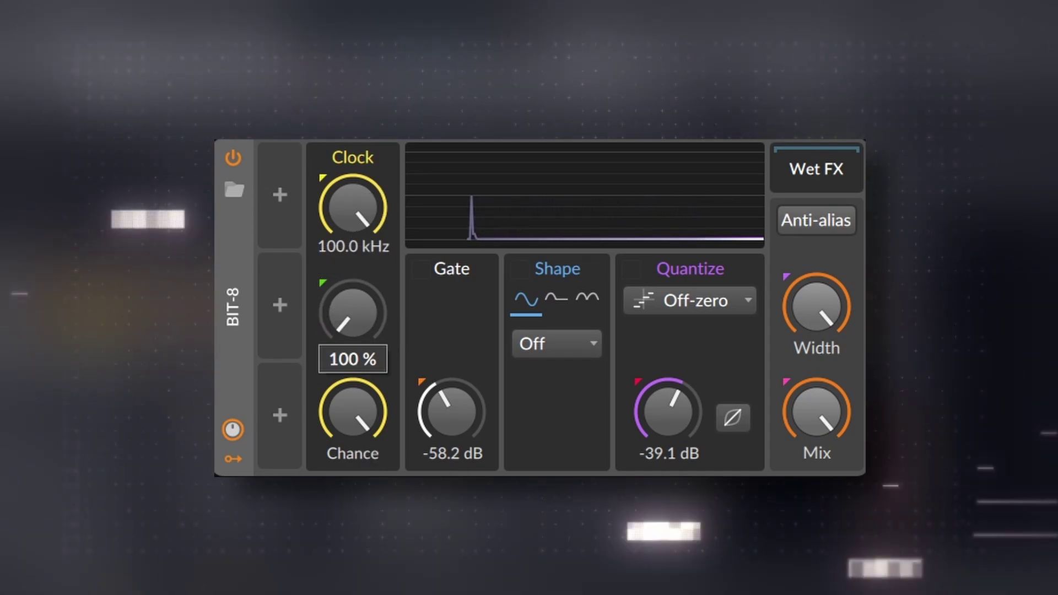
drag(445, 428, 444, 386)
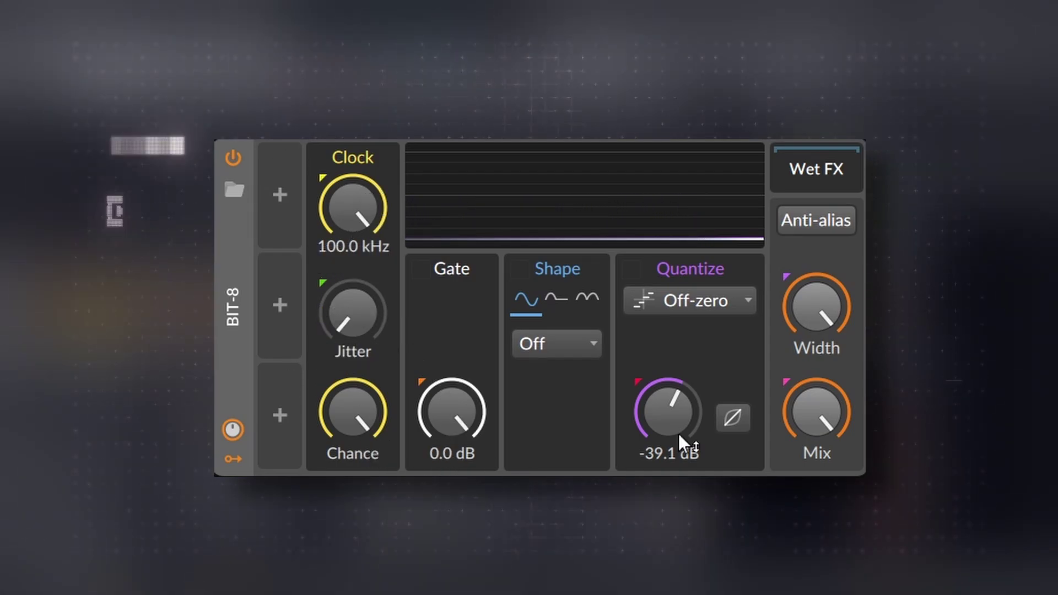
drag(682, 421, 682, 423)
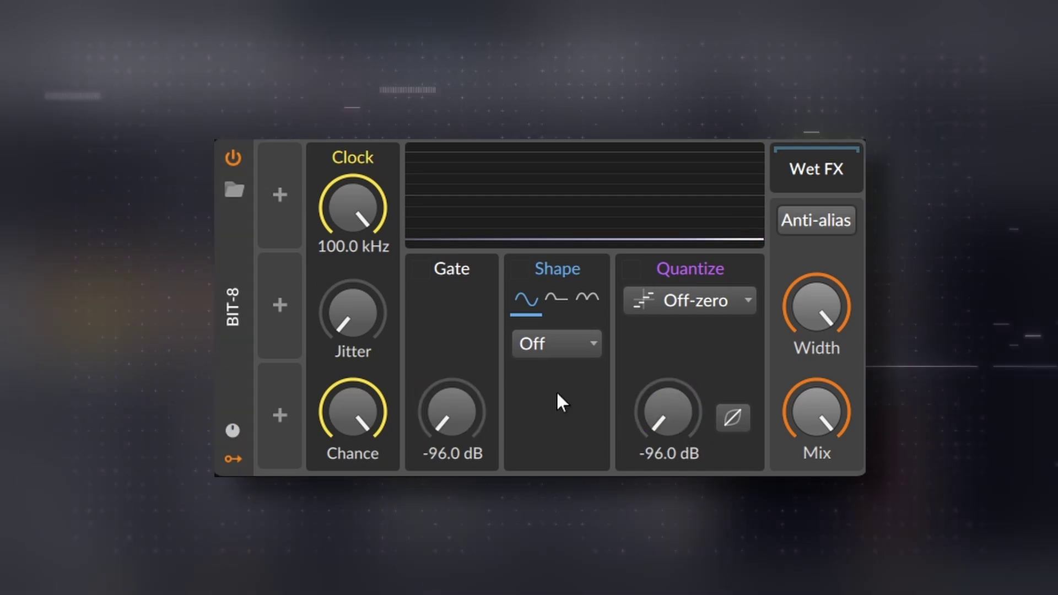
- Set the Bit-8 Shape mode to Hard Clip and raise its drive beyond about 9 dB
click(556, 351)
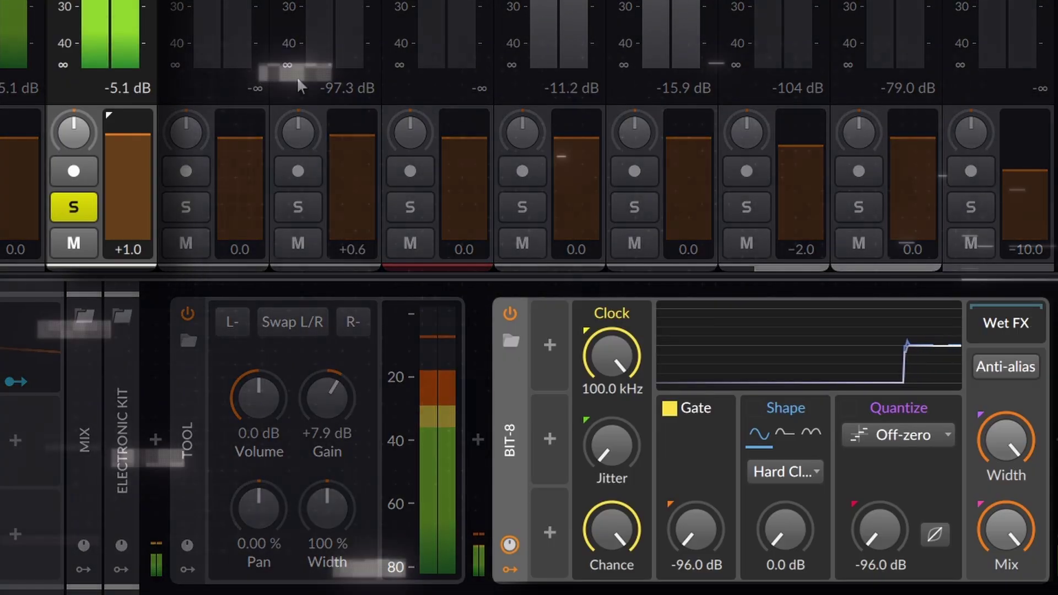
drag(798, 524, 798, 498)
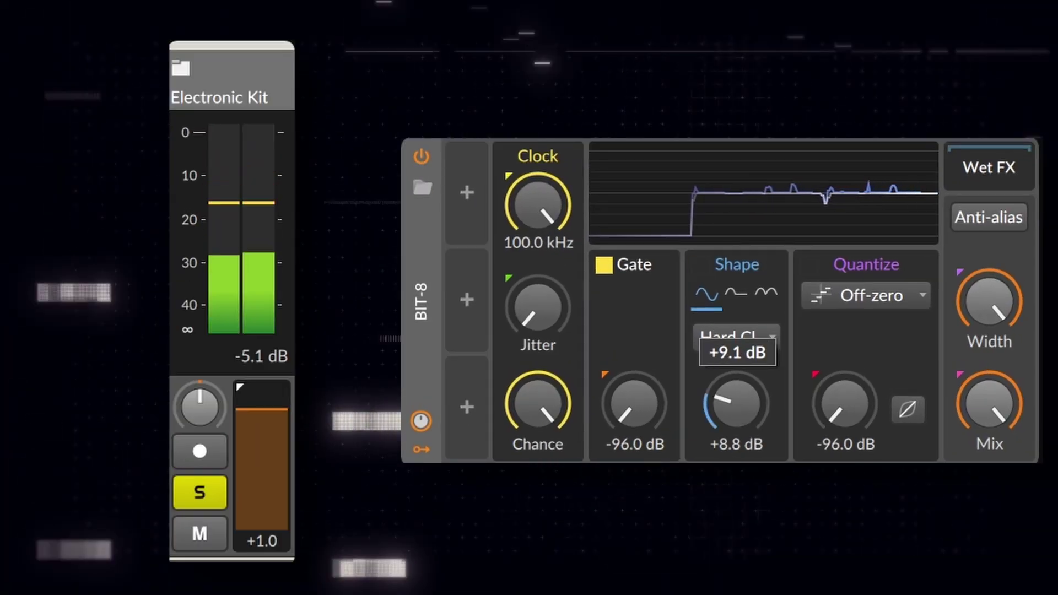
drag(736, 403, 736, 325)
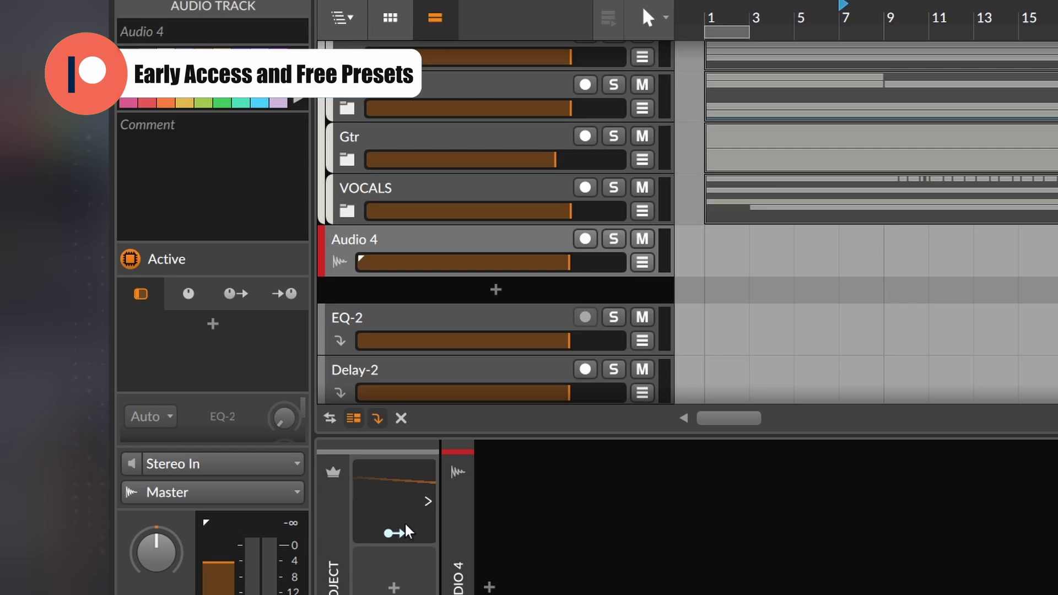
- Route the Audio 4 track's output to Studio and the Master track's output to Audio 4
click(223, 492)
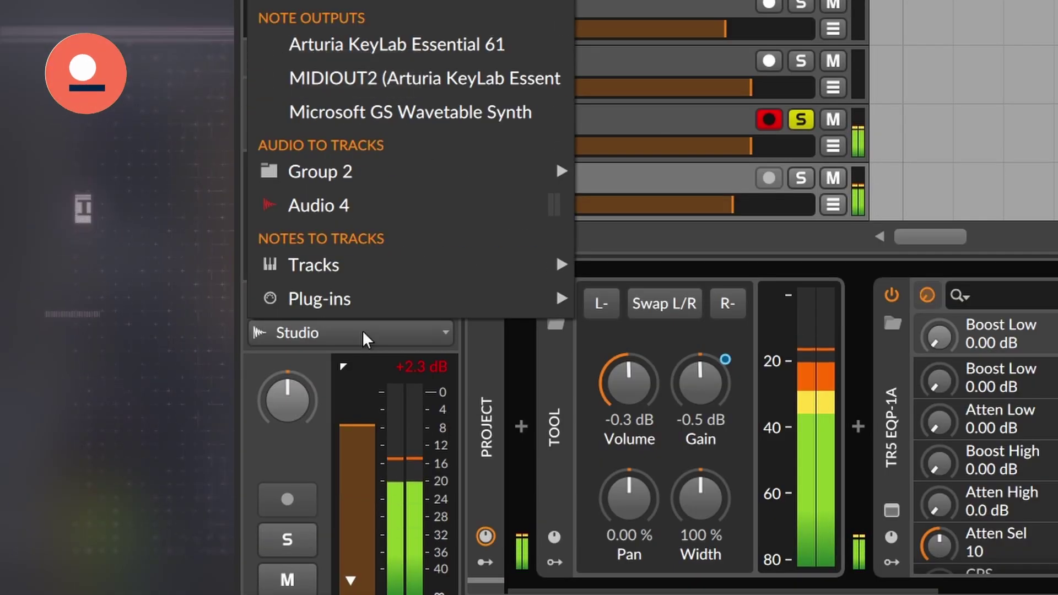
click(318, 205)
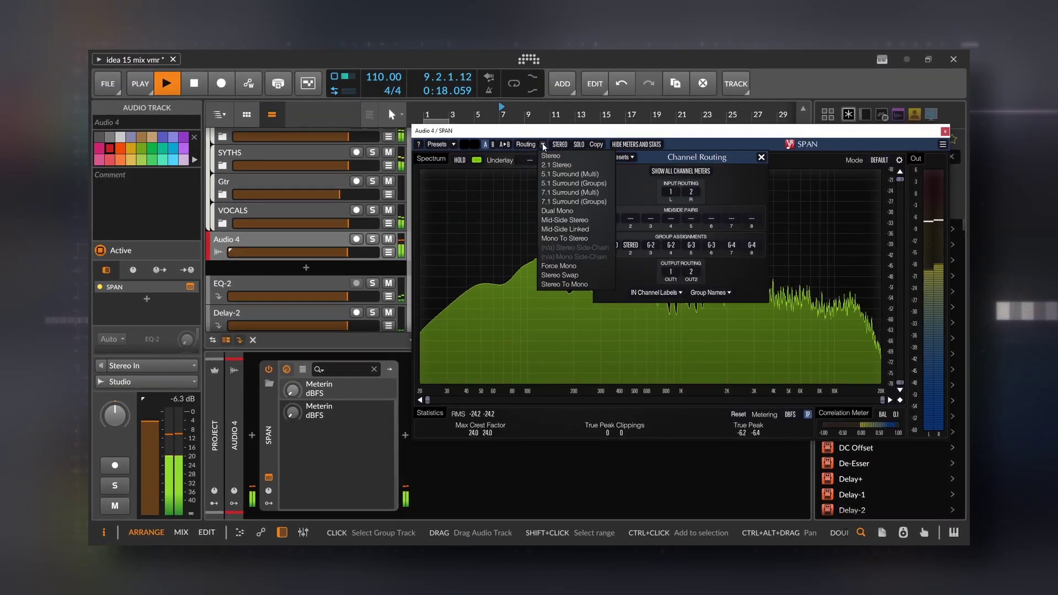
- Set SPAN on Audio 4 to Mid-Side Stereo routing with Side as the underlay, and stop playback
click(564, 220)
click(763, 156)
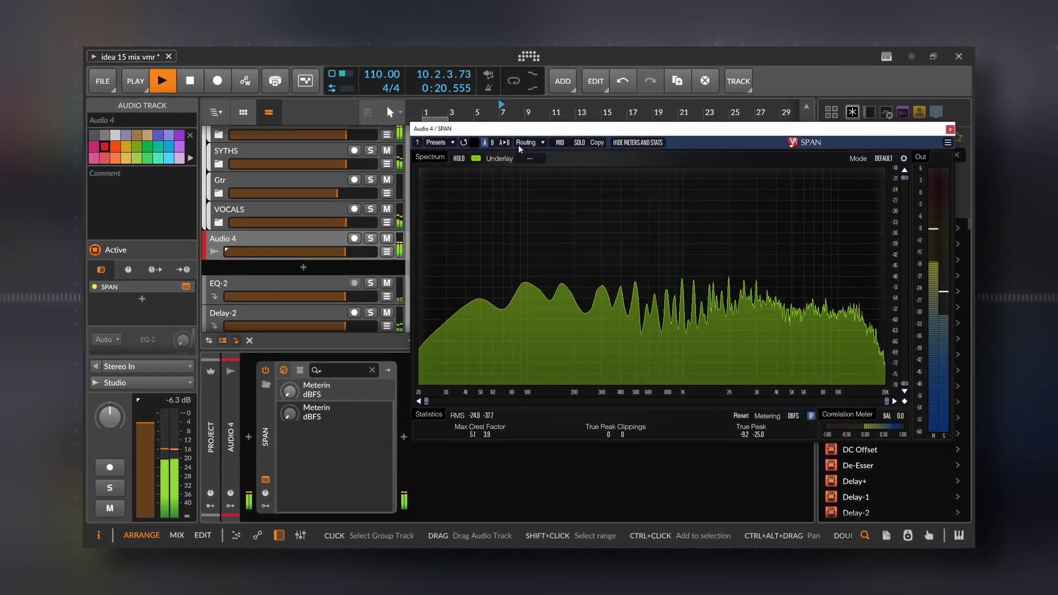
click(528, 159)
click(530, 175)
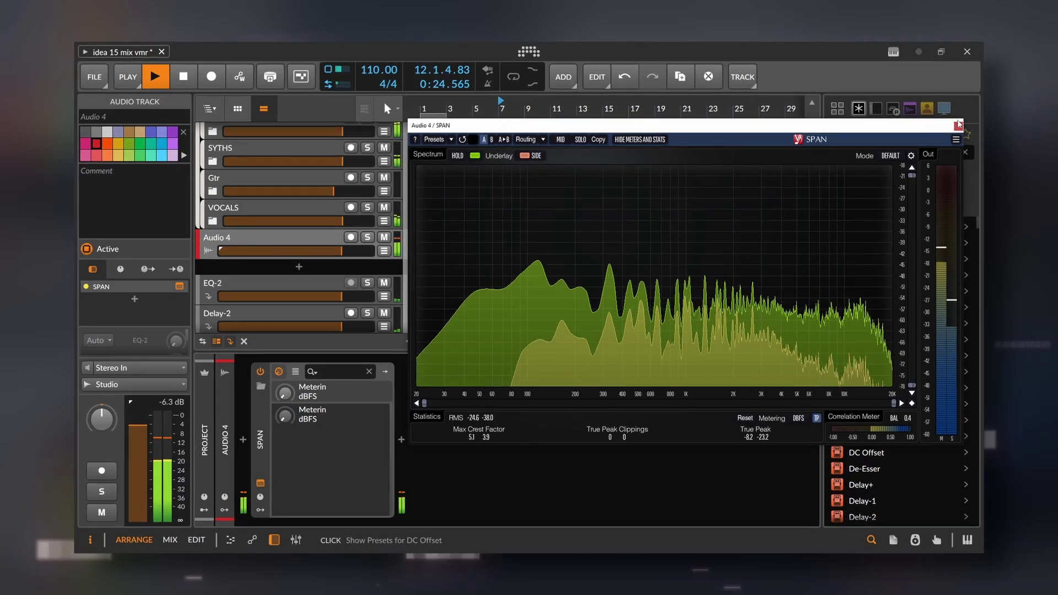
key(space)
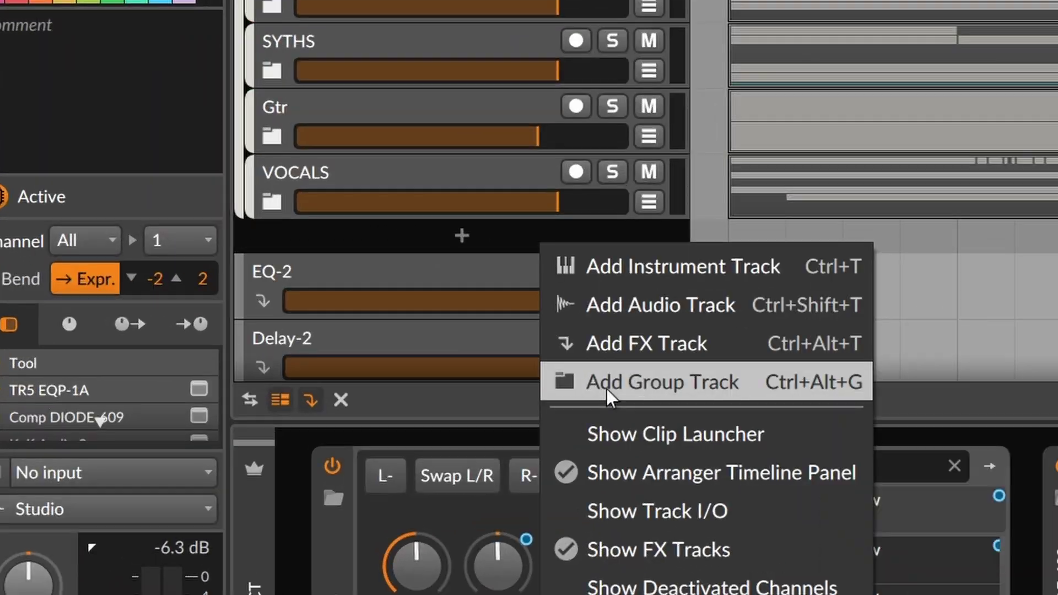
- Add a group track below VOCALS and open its output destination list
click(606, 388)
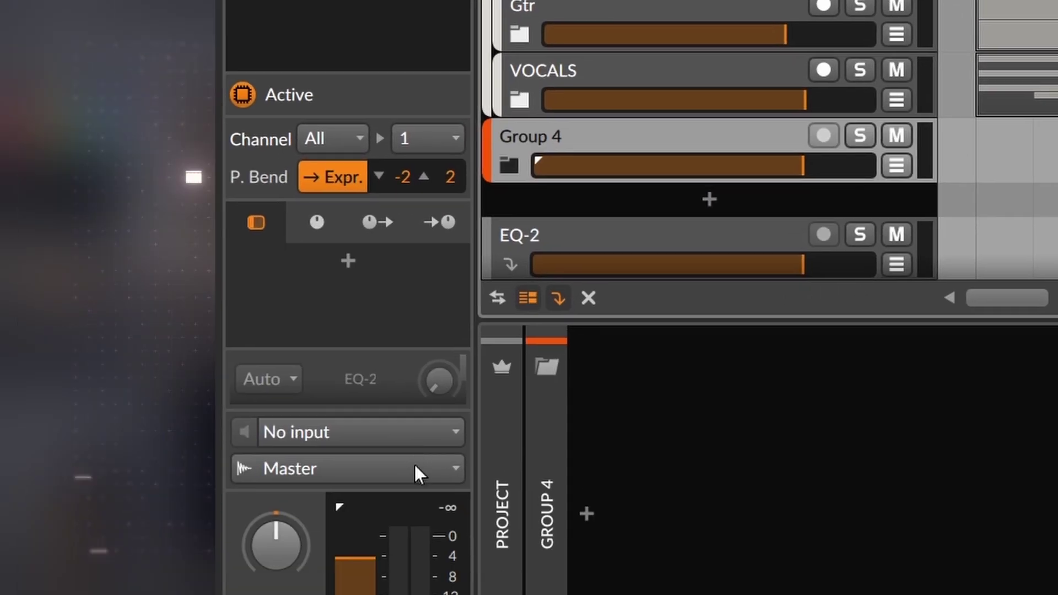
click(170, 573)
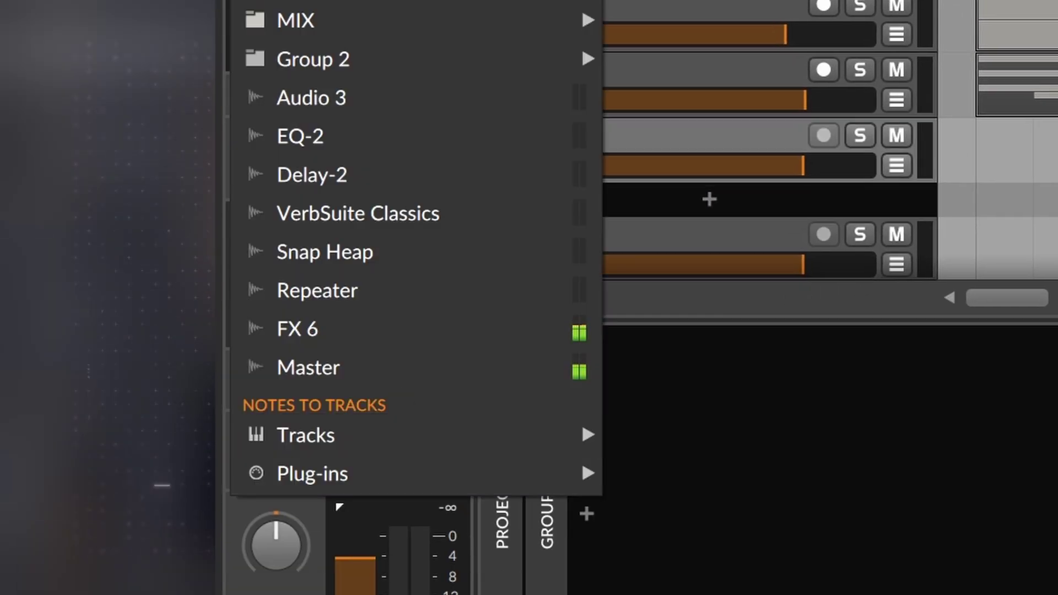
click(311, 120)
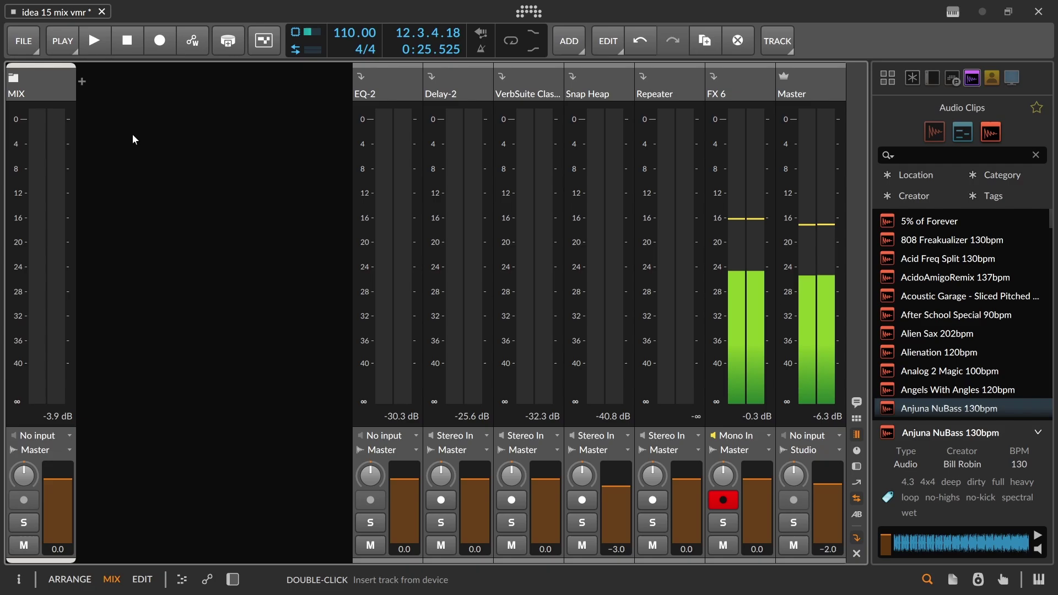
- Add several audio tracks beside the MIX group in the mixer, and toggle the display of the track inputs and outputs
right_click(132, 135)
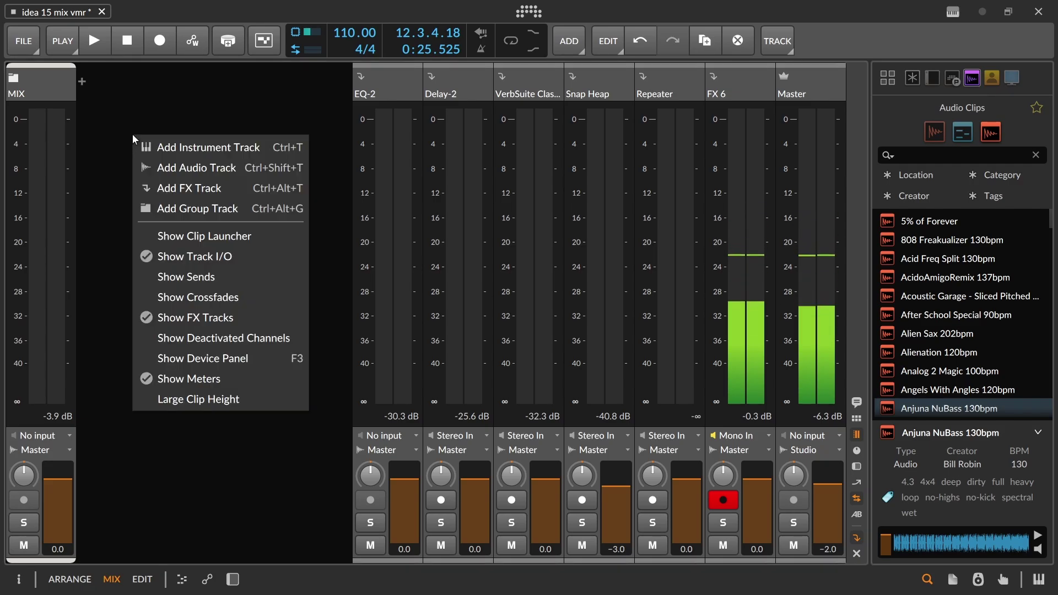
click(196, 167)
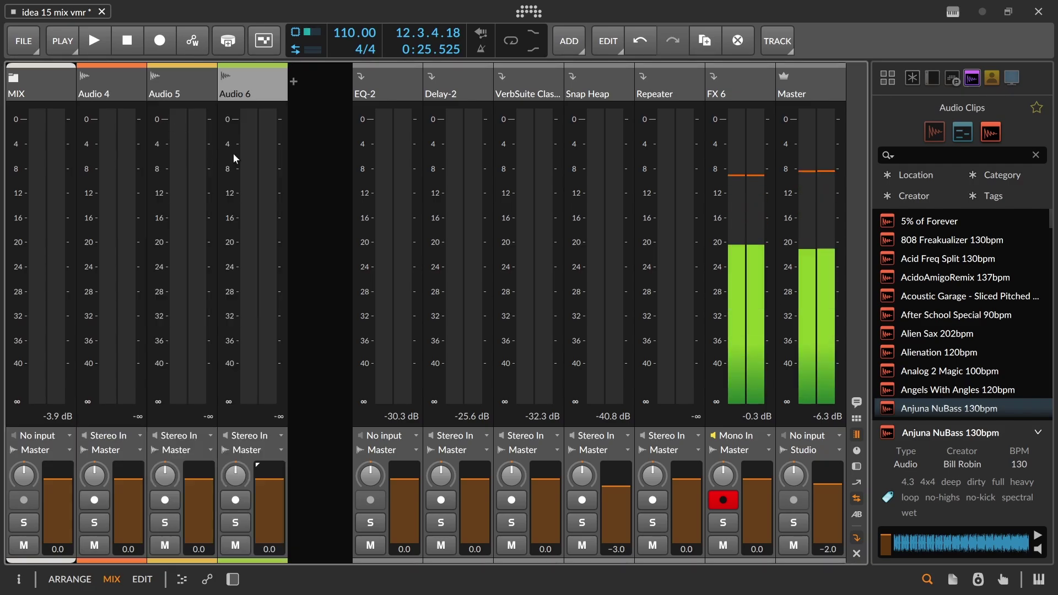
right_click(315, 105)
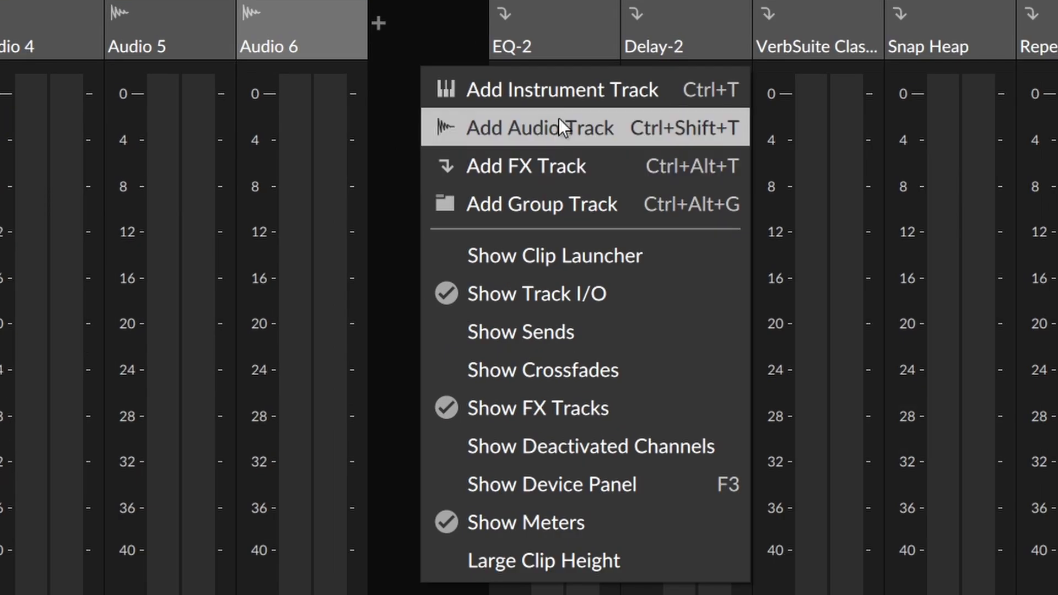
click(388, 134)
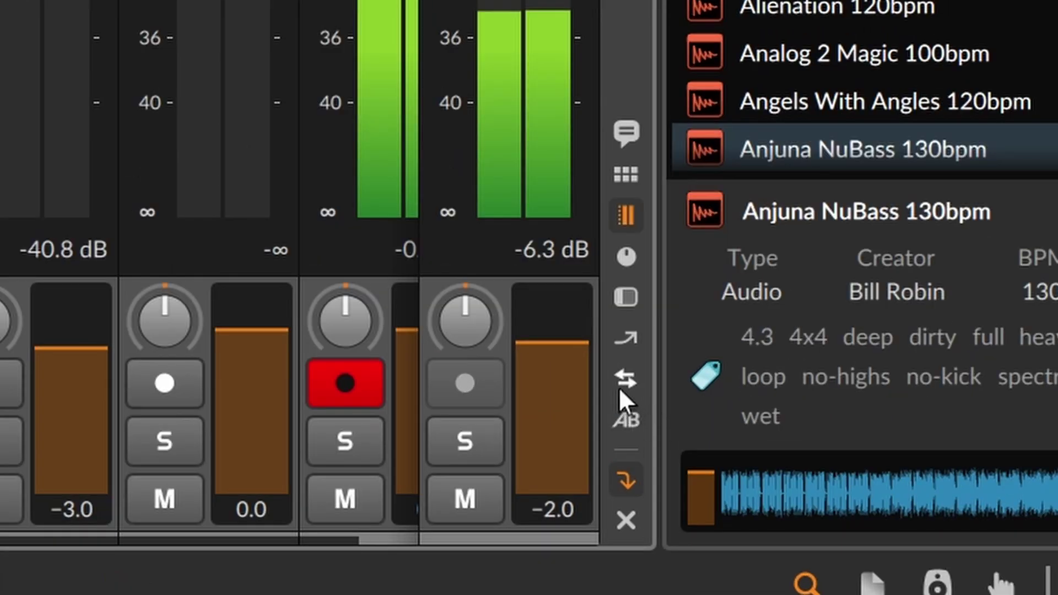
click(619, 389)
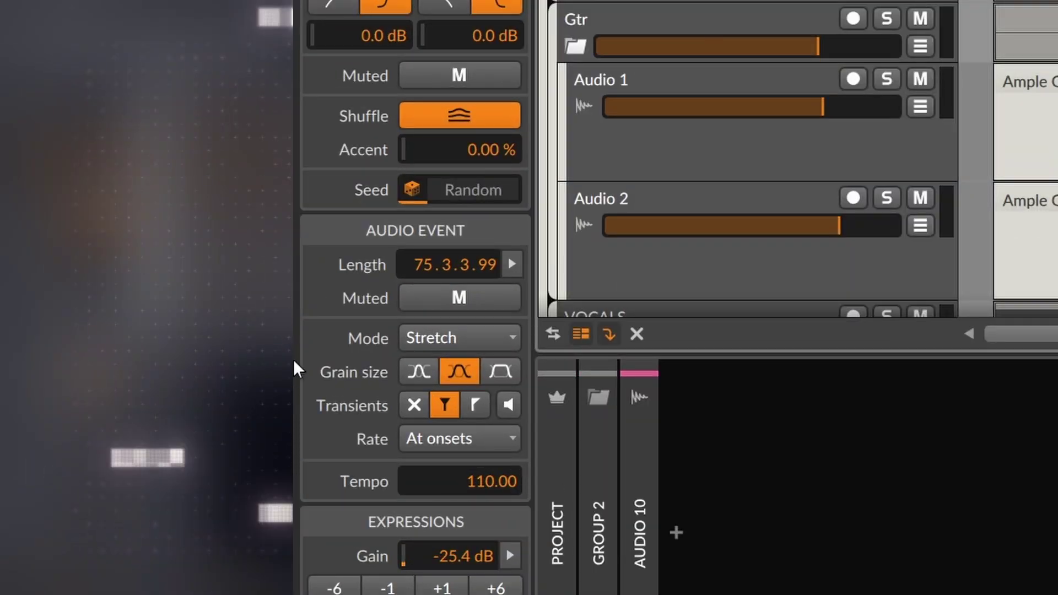
- Audition the stretched guitar clips with the project tempo lowered to 48.00, and restore the tempo to 110.00
click(444, 345)
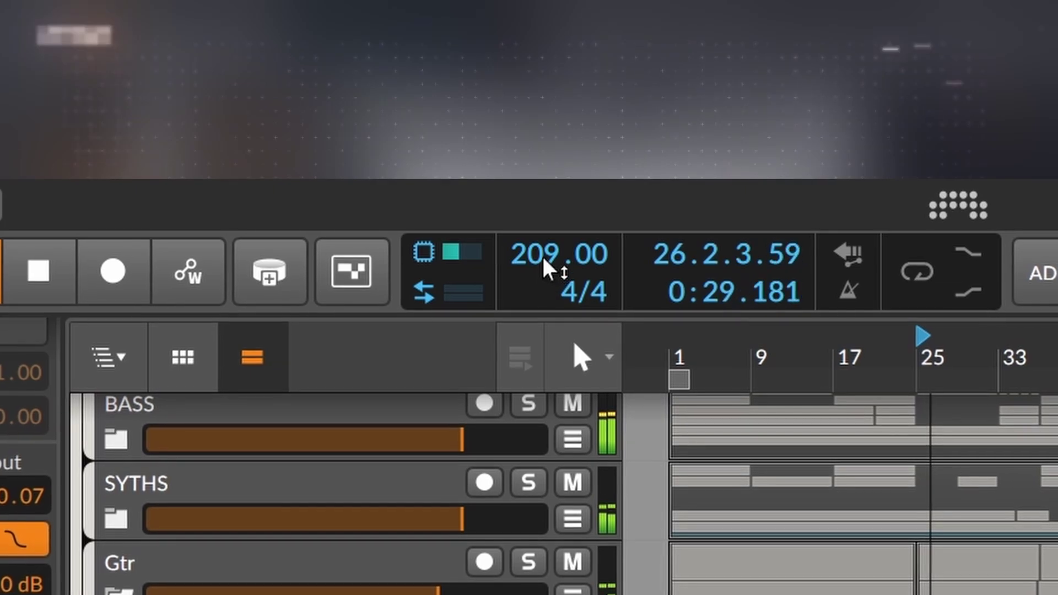
drag(541, 254, 541, 331)
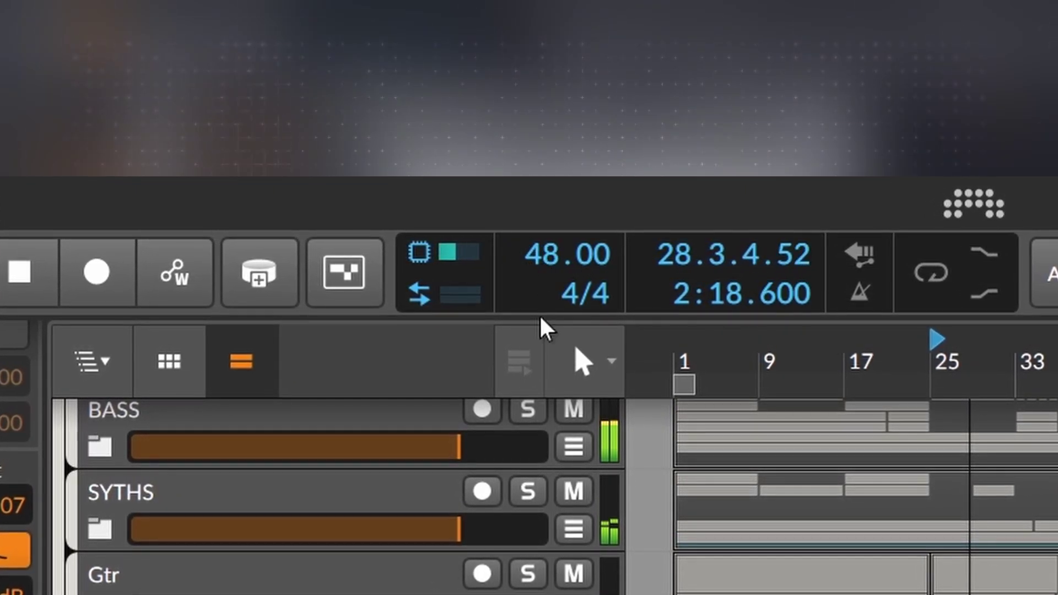
double_click(543, 259)
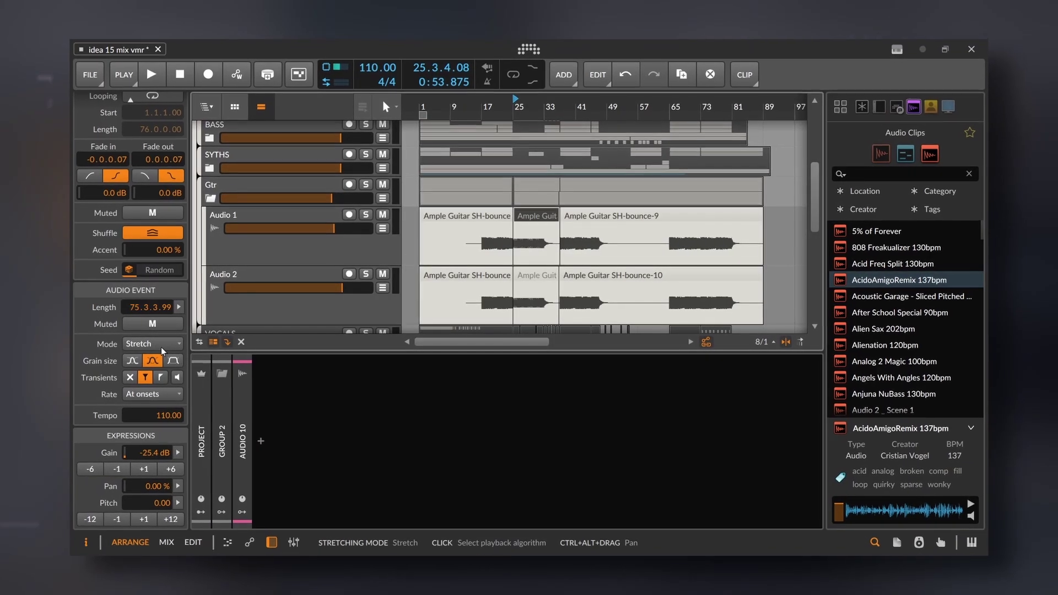
- Set the stretch mode of the selected Ample Guitar audio event to Raw
click(166, 467)
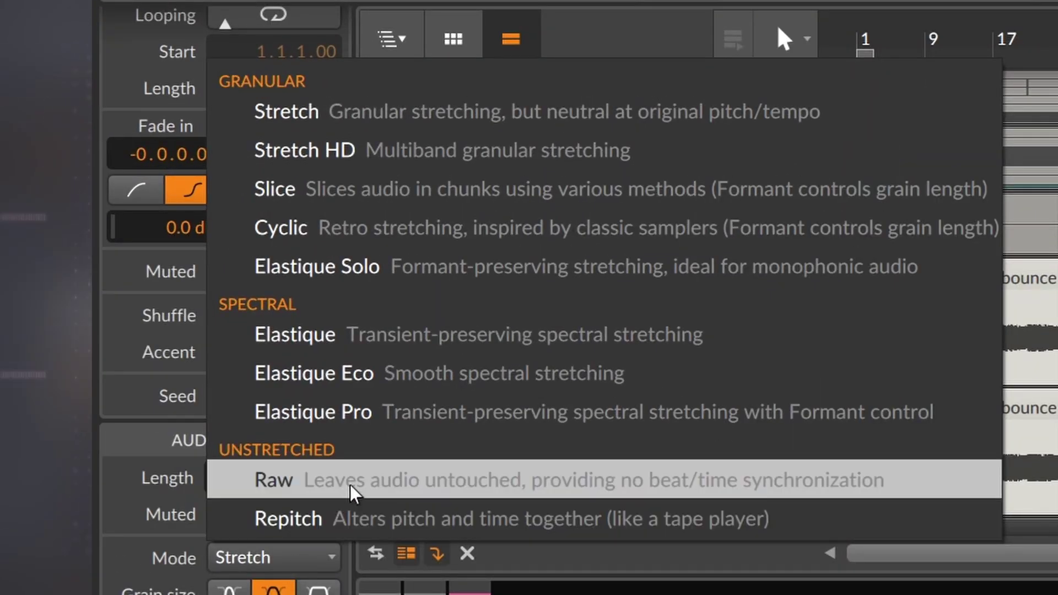
click(349, 483)
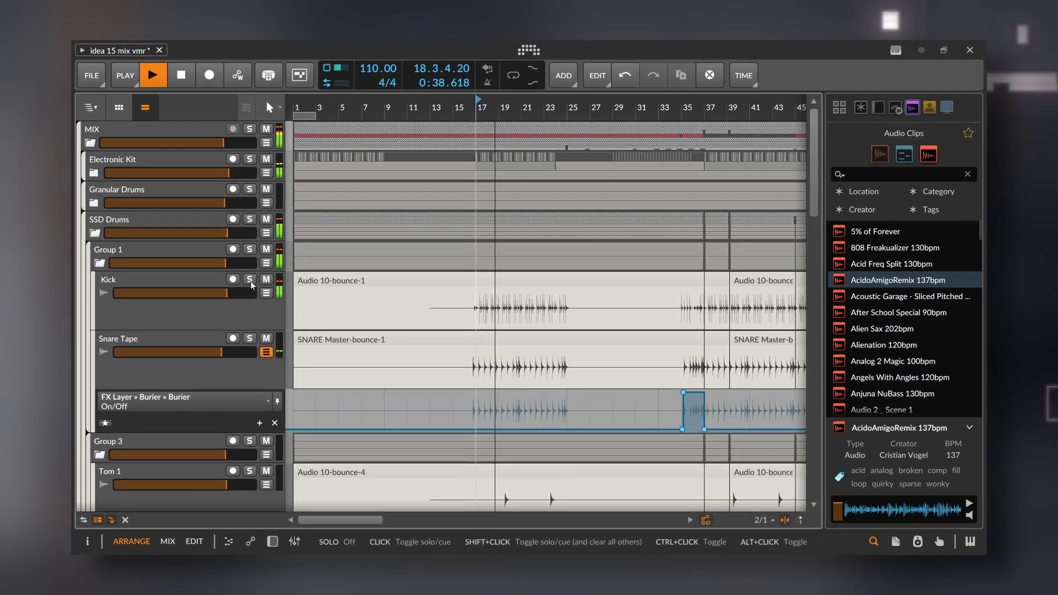
- Stop playback, add an audio track below Kick, and load the Replacer device on it
key(space)
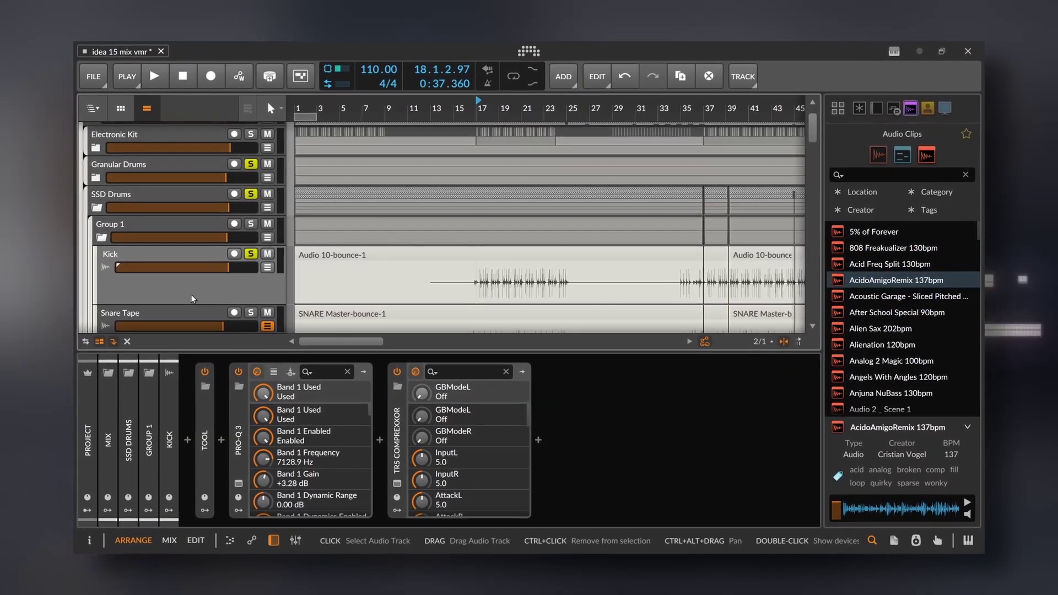
right_click(148, 195)
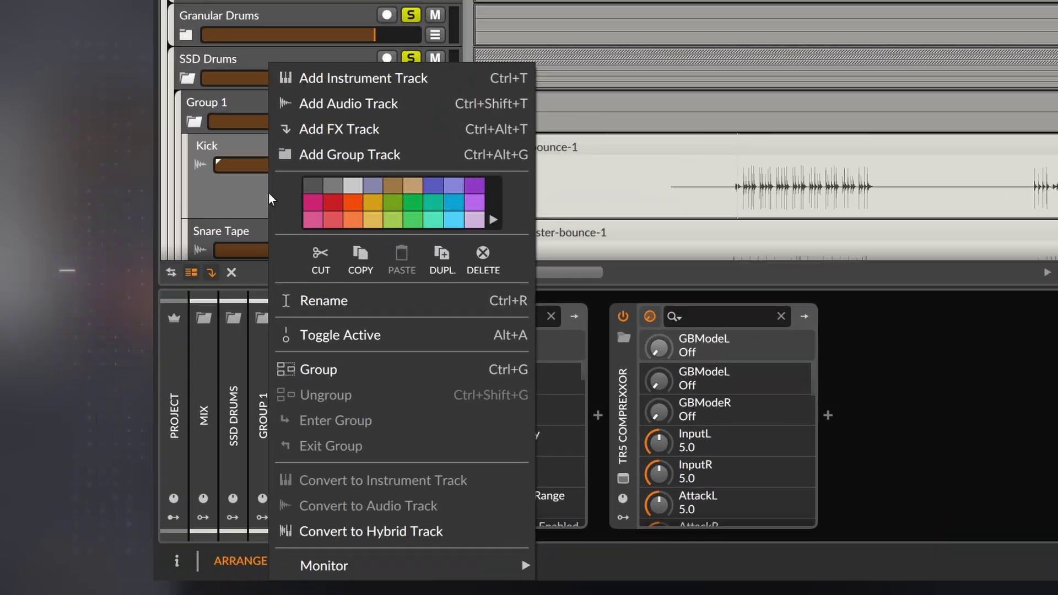
click(358, 103)
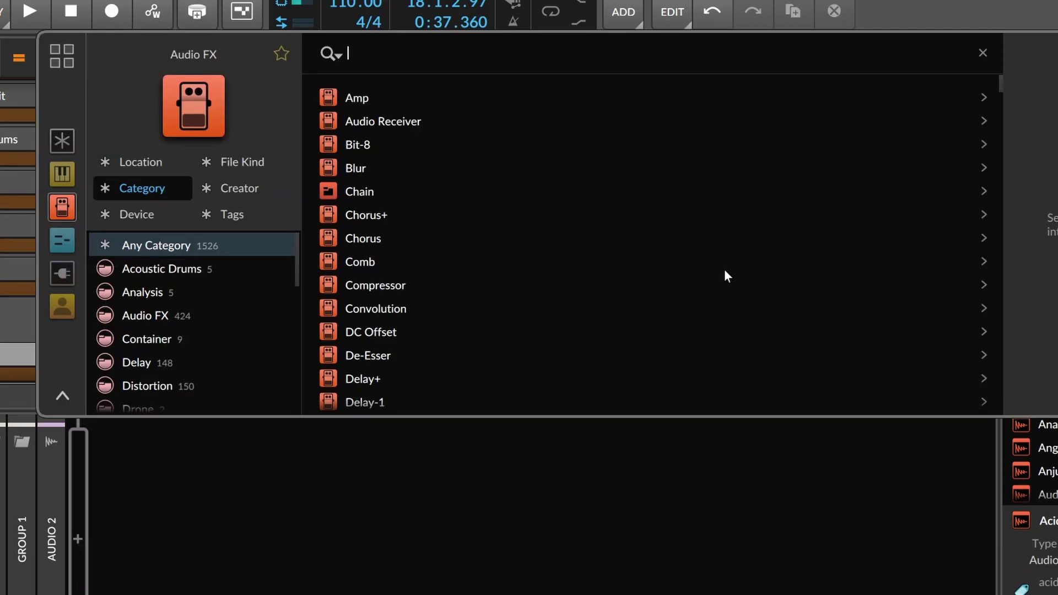
scroll(496, 251, down, 5)
scroll(496, 248, down, 3)
double_click(375, 203)
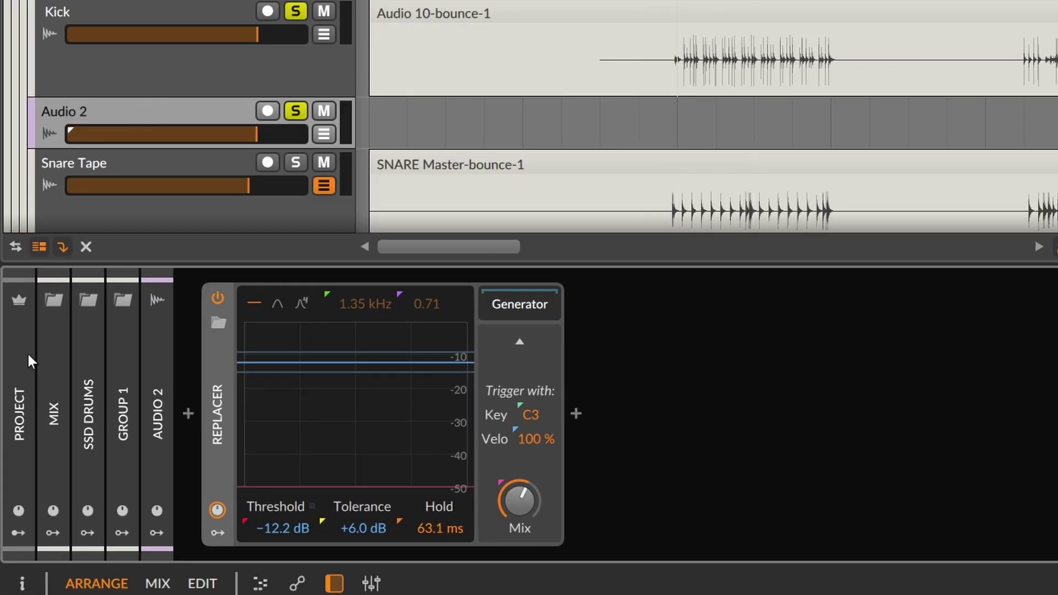
- Show the input source choices of Audio 2, and open the source list of the Audio Receiver placed before Replacer
key(i)
click(120, 295)
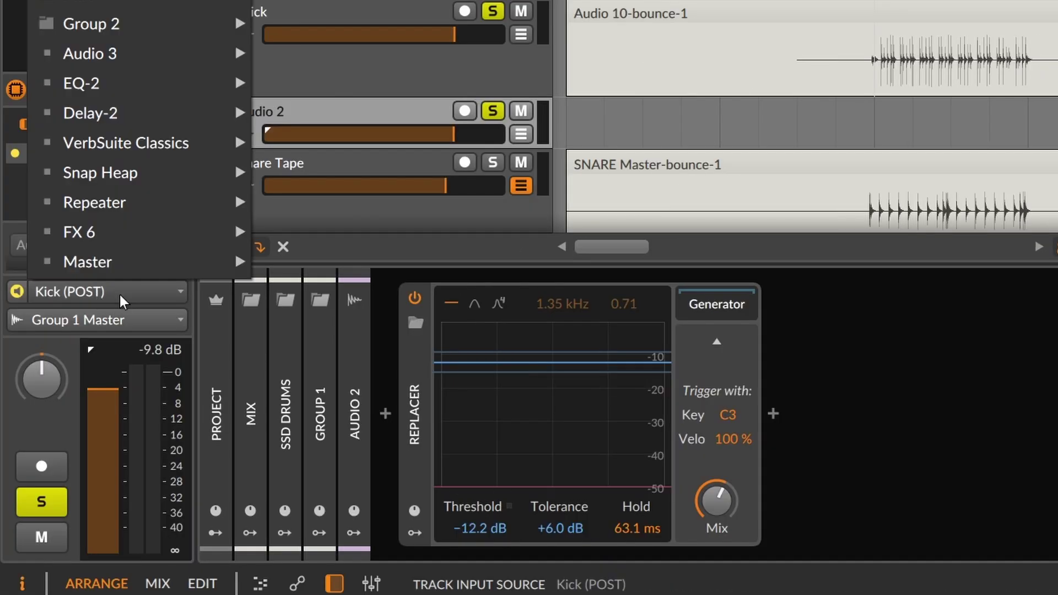
mouse_move(33, 264)
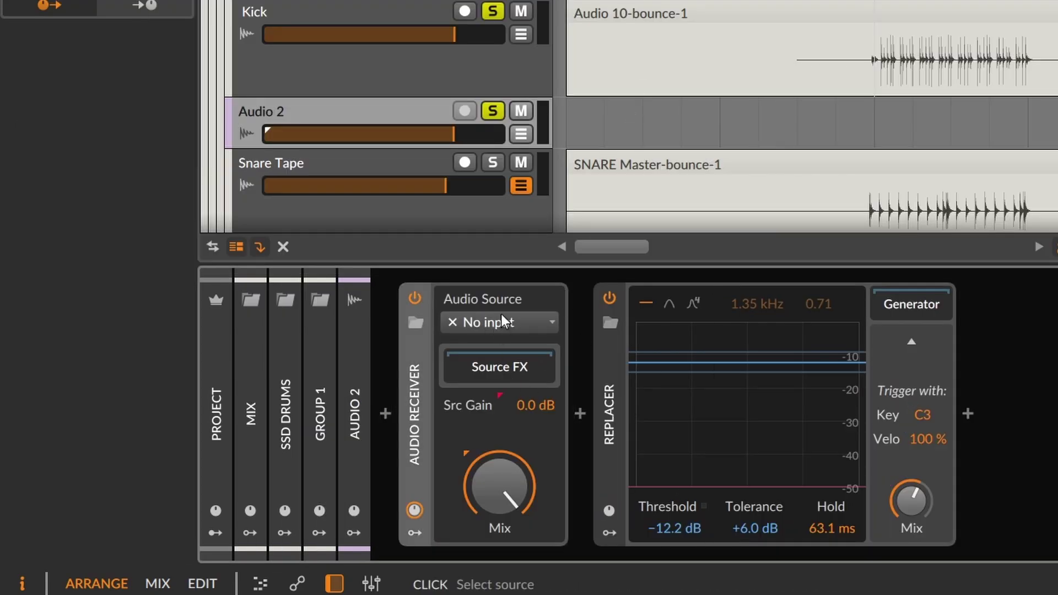
click(500, 321)
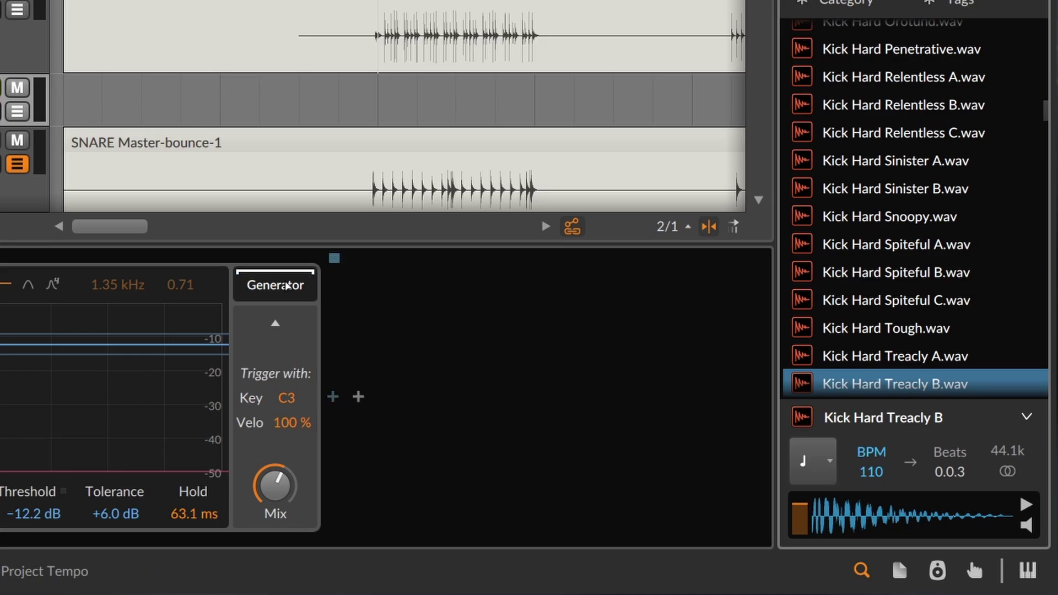
- Load the Kick Hard Treacly B.wav sample into the Replacer's Generator slot
drag(287, 286, 282, 289)
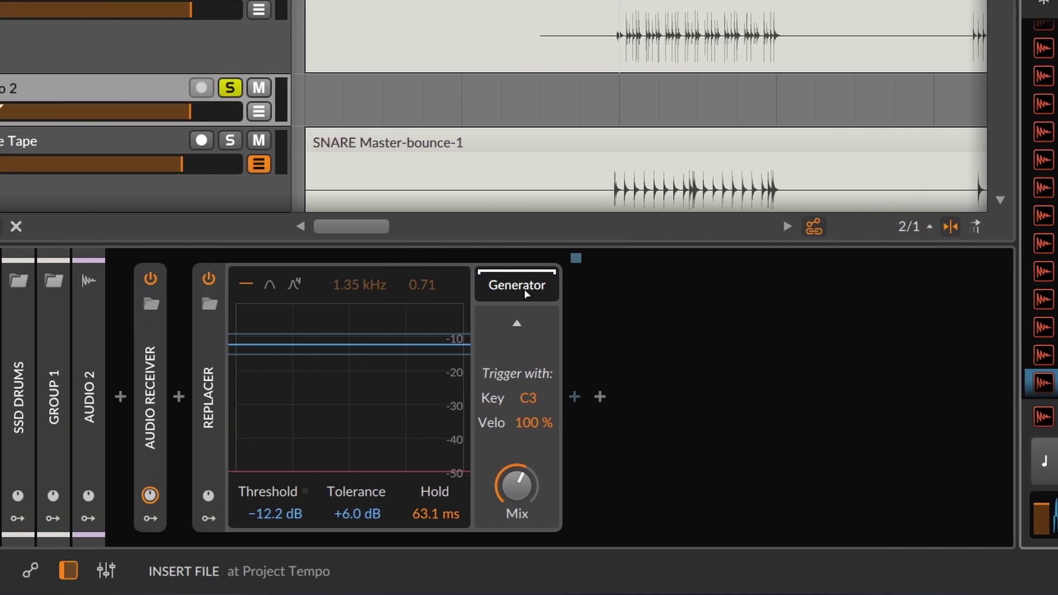
drag(523, 289, 523, 287)
mouse_move(614, 543)
mouse_down()
mouse_move(788, 569)
mouse_move(613, 545)
mouse_up()
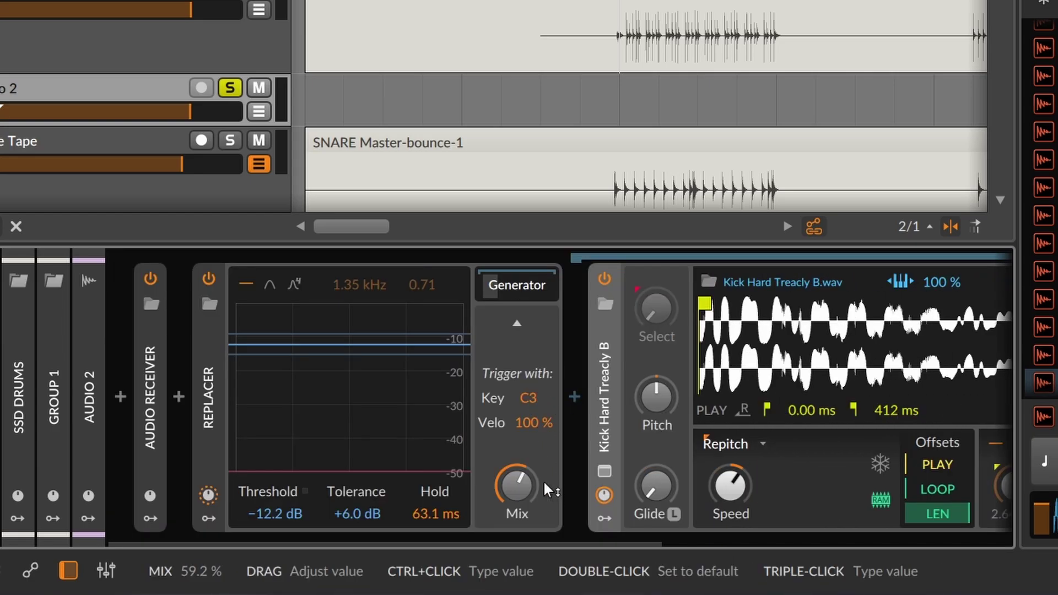
- Raise the Replacer's Mix to its maximum and fine-tune its Threshold during playback, trying -15.0 dB and -11.1 dB
drag(543, 481, 543, 496)
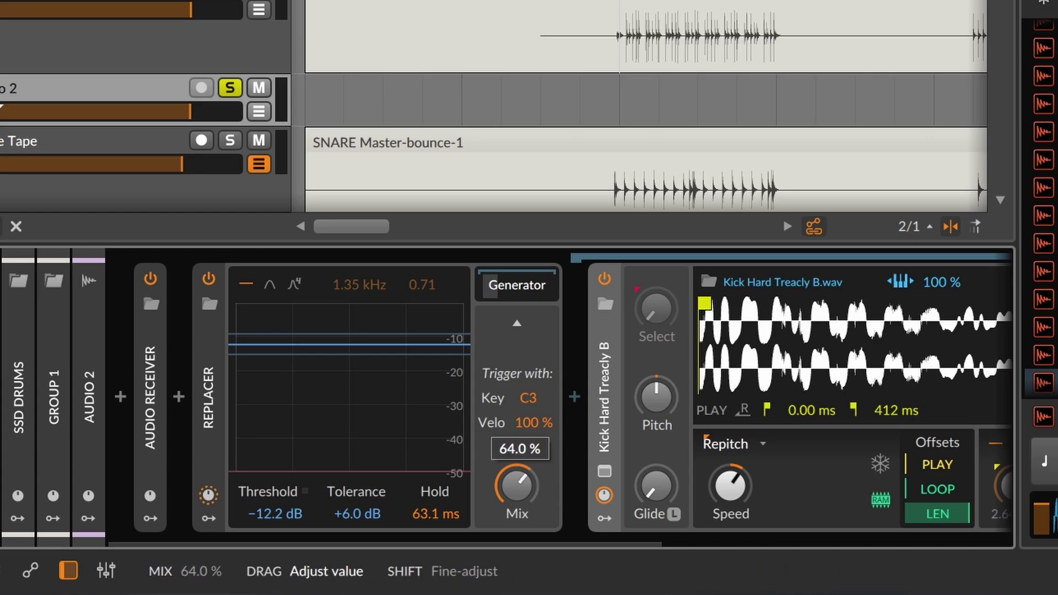
key(space)
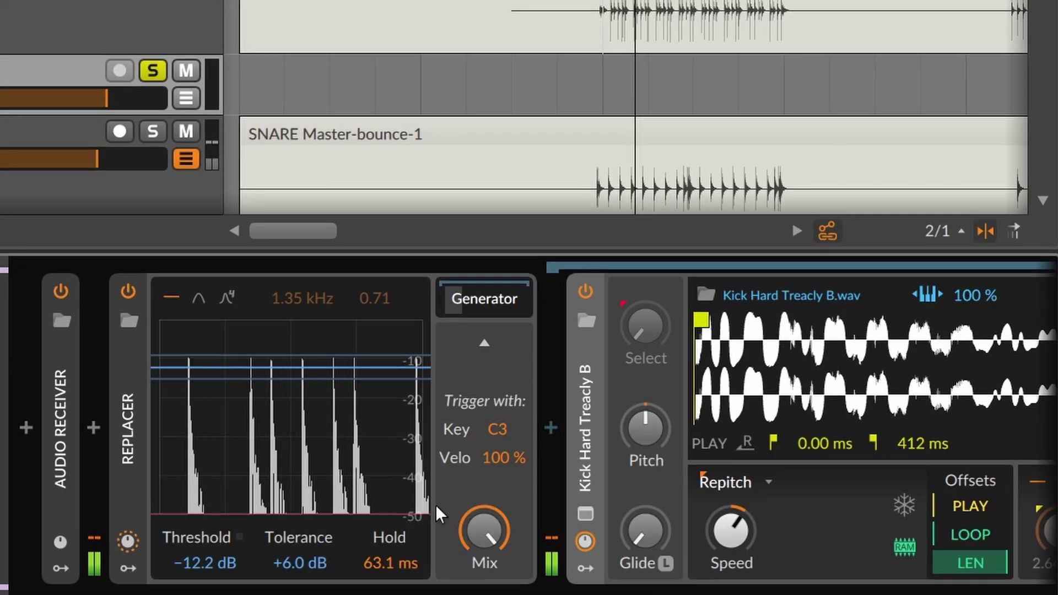
drag(286, 509, 287, 524)
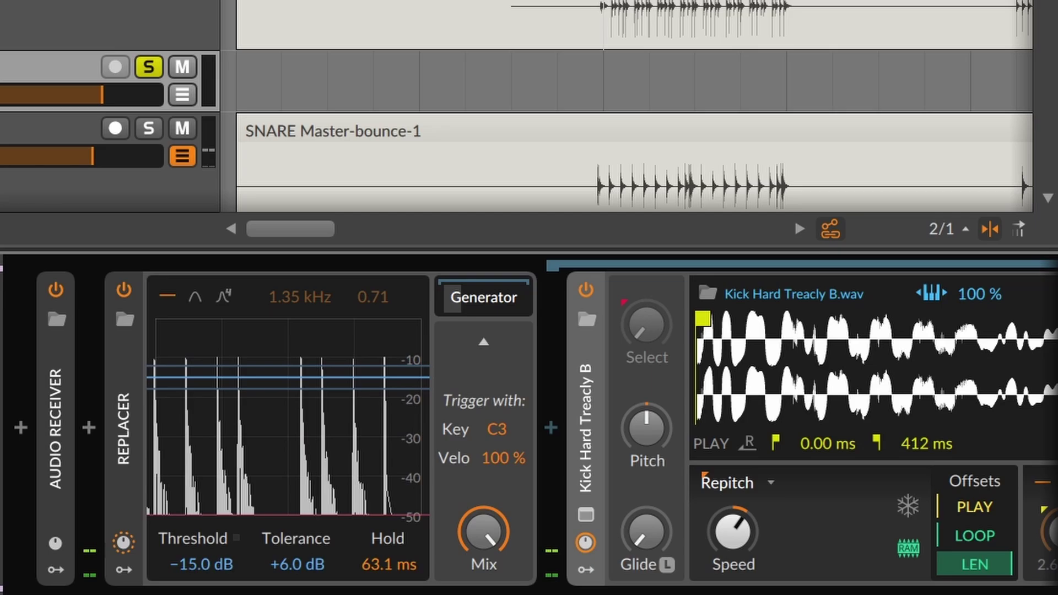
drag(198, 562, 189, 521)
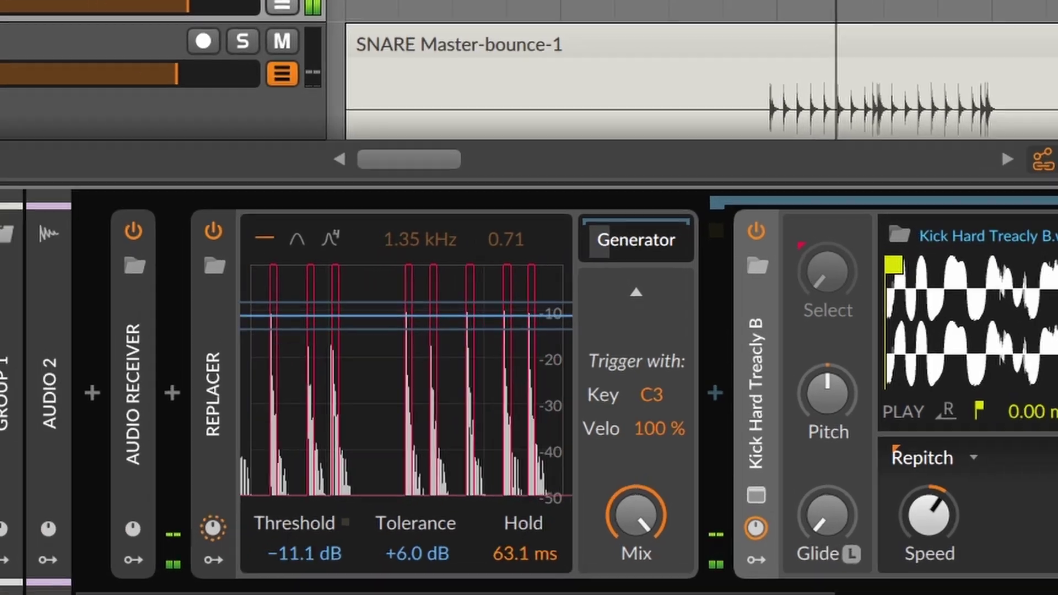
drag(305, 555, 307, 547)
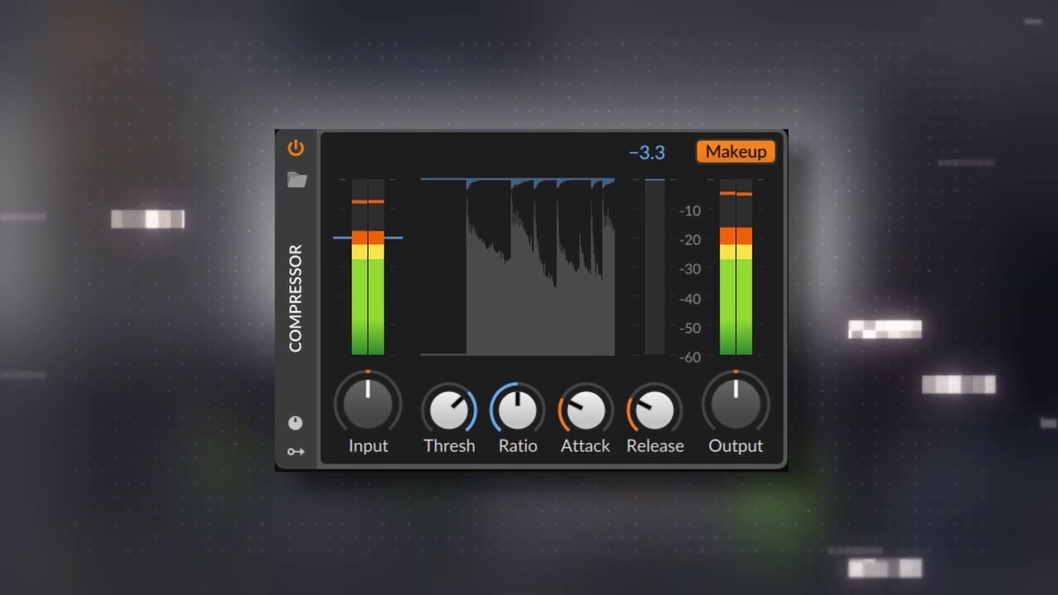
- Raise the Compressor's Input, set Attack to its minimum, and shorten Release
drag(366, 405, 366, 380)
drag(586, 412, 586, 437)
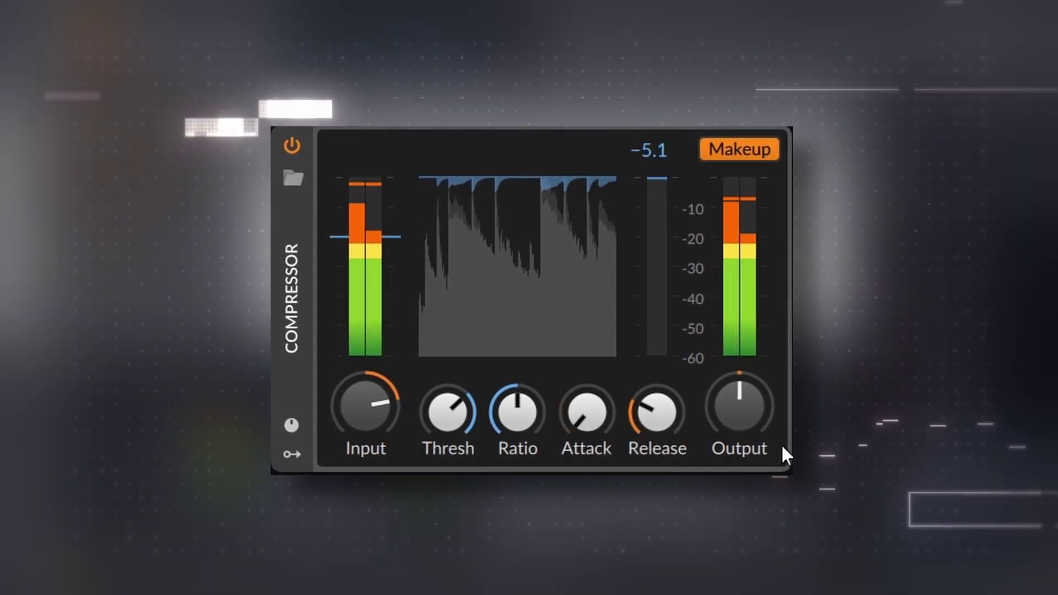
mouse_move(656, 412)
mouse_down()
mouse_move(657, 360)
mouse_move(657, 420)
mouse_up()
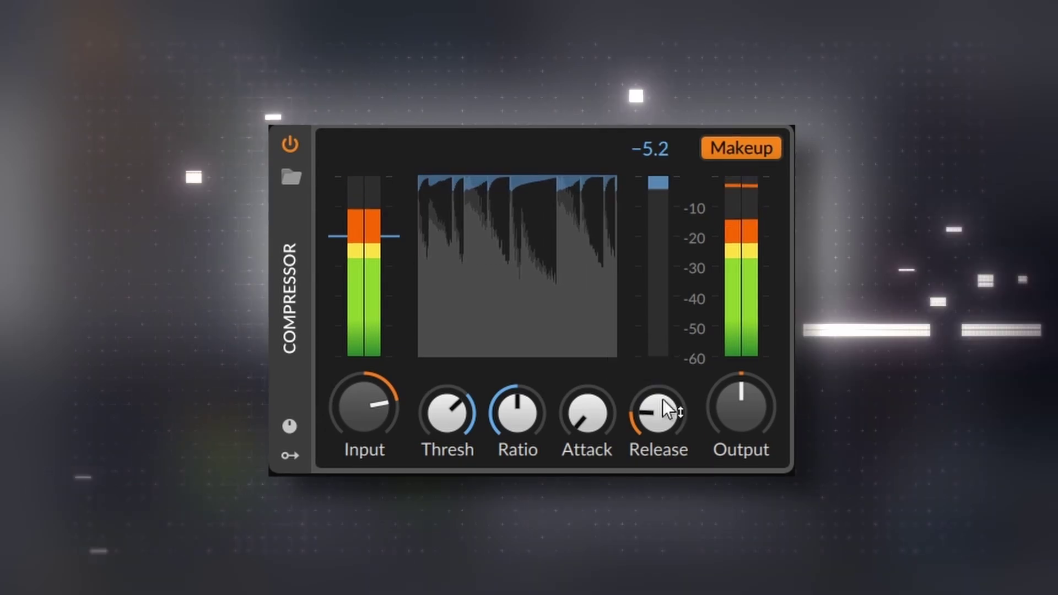
- Lengthen the Compressor's Attack, minimize Release, raise Input further, lower Threshold to about -40 dB, and reduce Output
drag(588, 412, 587, 361)
drag(661, 419, 660, 442)
drag(399, 395, 399, 385)
drag(435, 418, 435, 465)
drag(735, 394, 732, 453)
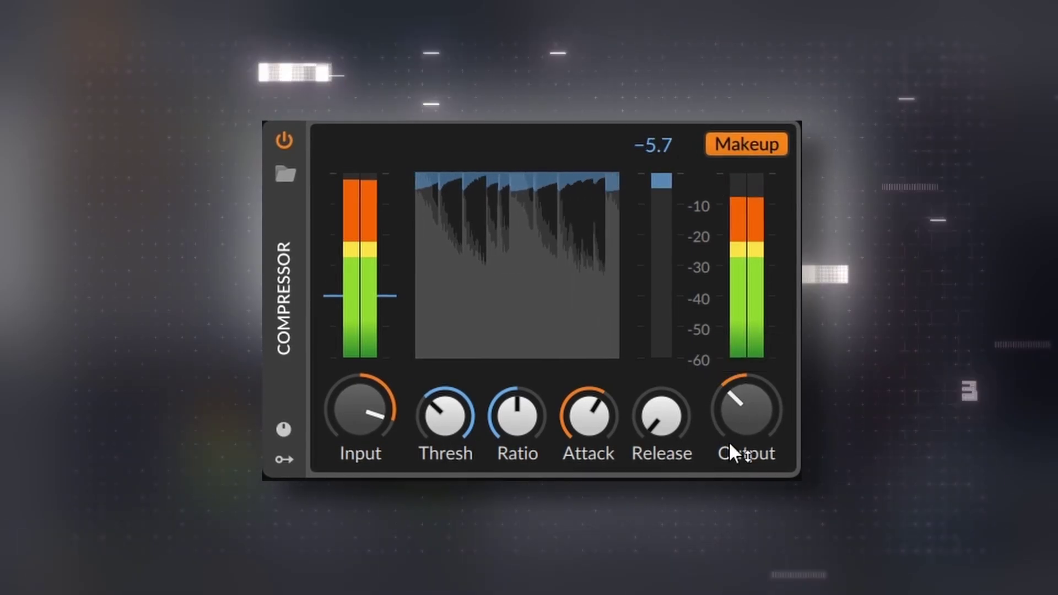
- Toggle the Compressor's power to compare the drums with and without it, leaving the device off
click(283, 139)
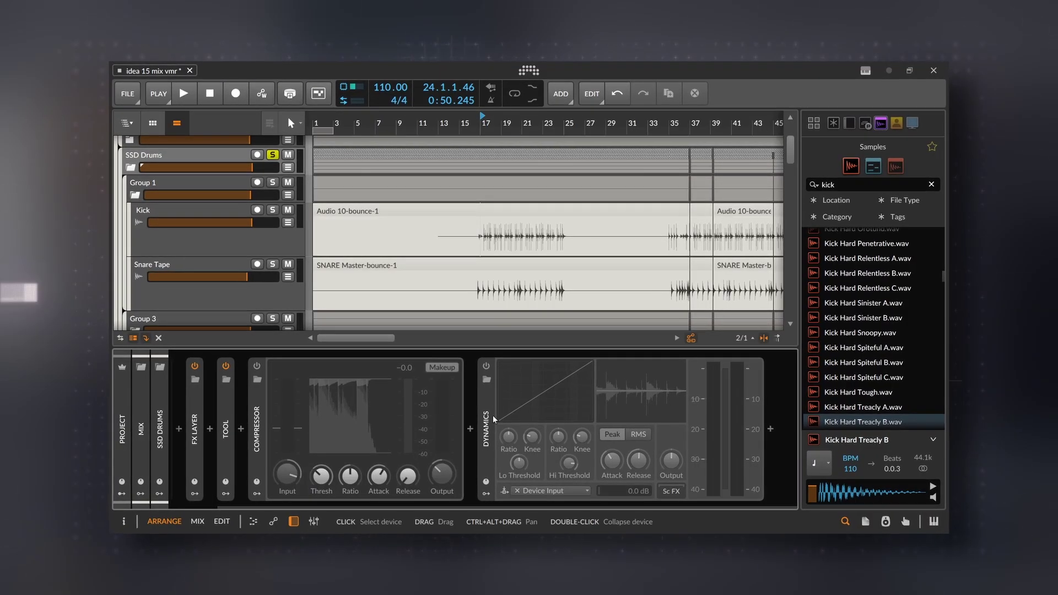
click(257, 366)
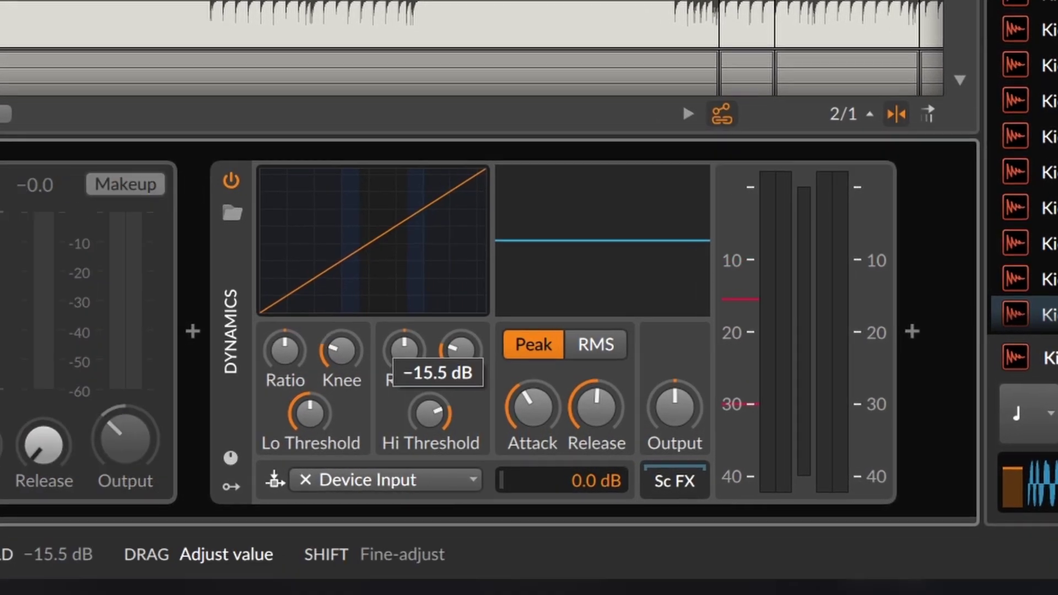
- Lower the Dynamics' Hi Threshold slightly, maximize its Hi Ratio, try a +24.0 dB Hi Knee, and reduce the Hi Knee to minimum
drag(434, 407, 434, 419)
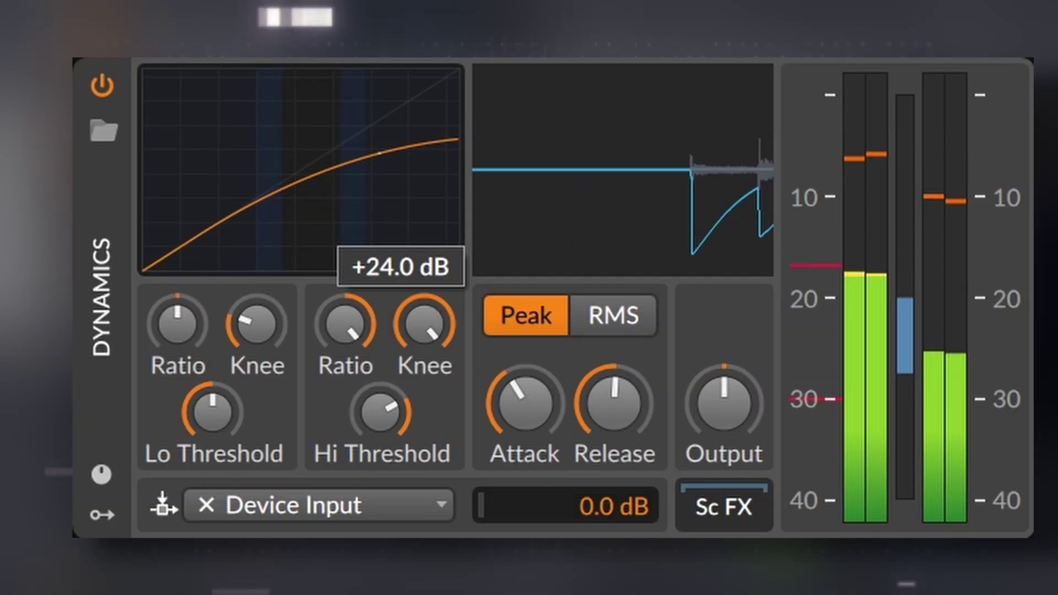
drag(424, 324, 424, 380)
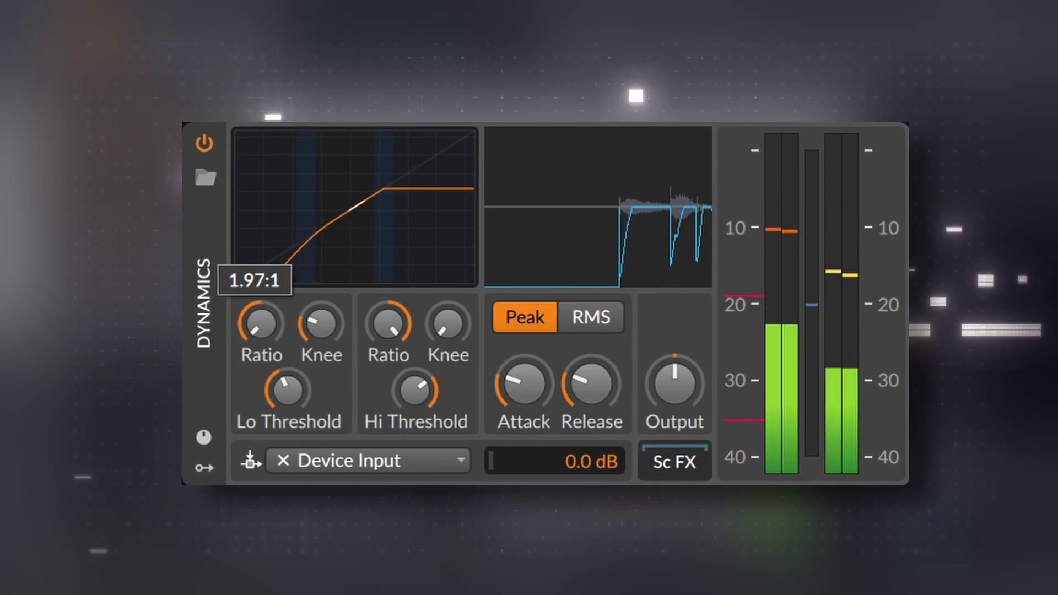
- Try a lower Lo Threshold in Dynamics, turn the Lo Ratio to its maximum, and raise the Lo Threshold to about -32 dB
mouse_move(286, 393)
mouse_down()
mouse_move(286, 408)
mouse_move(287, 383)
mouse_move(269, 403)
mouse_up()
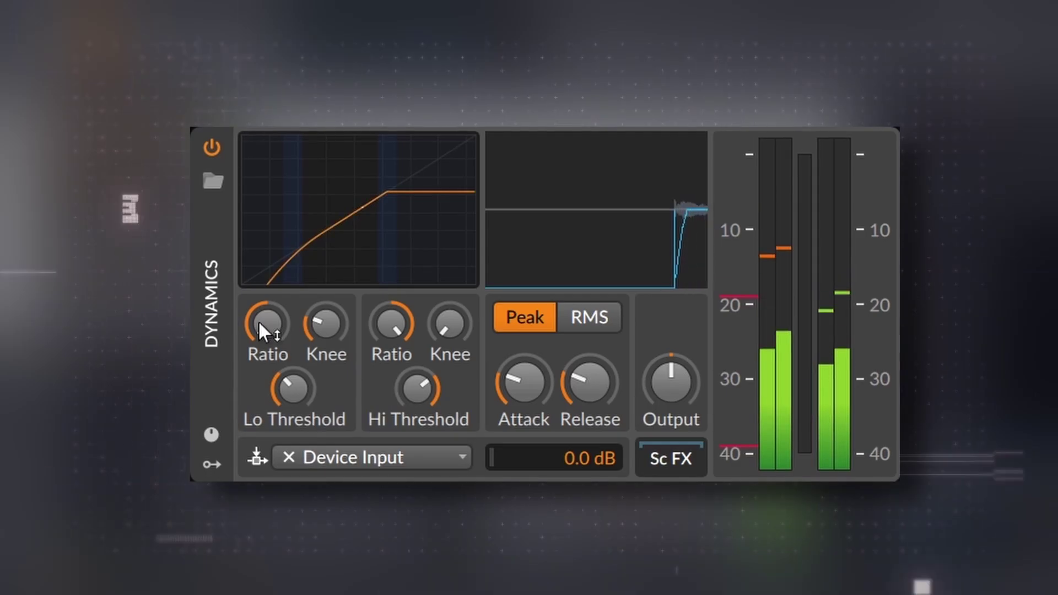
drag(258, 321, 266, 341)
drag(290, 389, 290, 372)
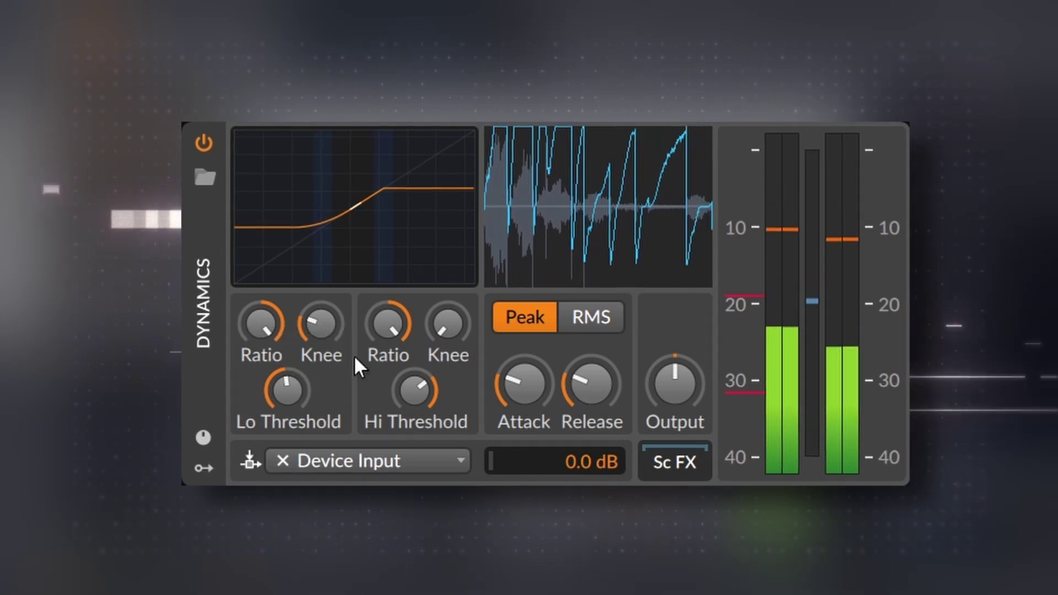
- Turn the Dynamics' Hi Ratio to its minimum and experiment with both thresholds, trying Hi at -31.8 dB and Lo at -33.8 dB
drag(389, 318, 389, 325)
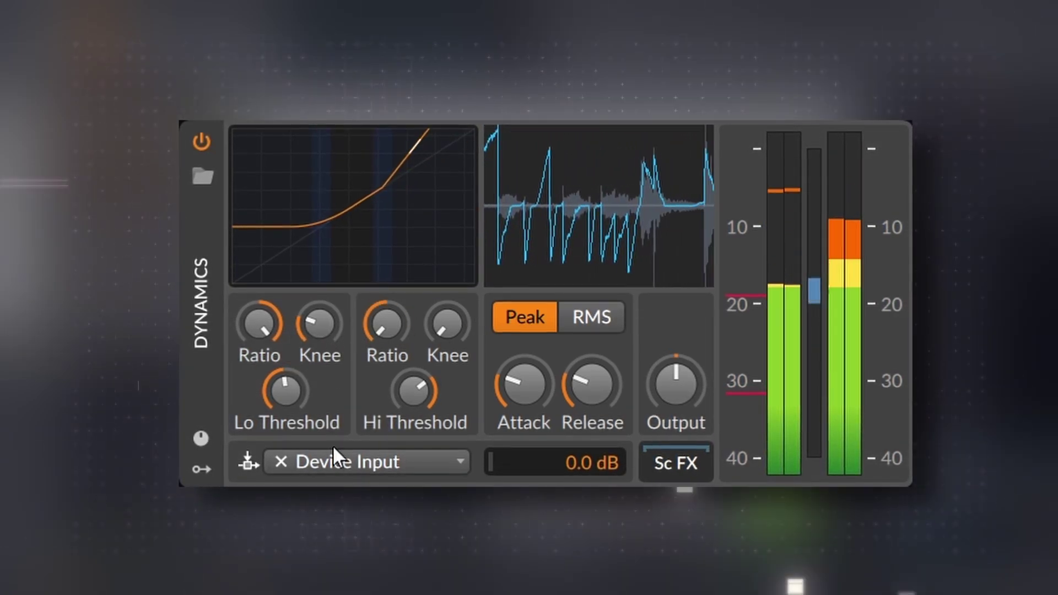
drag(298, 405, 297, 441)
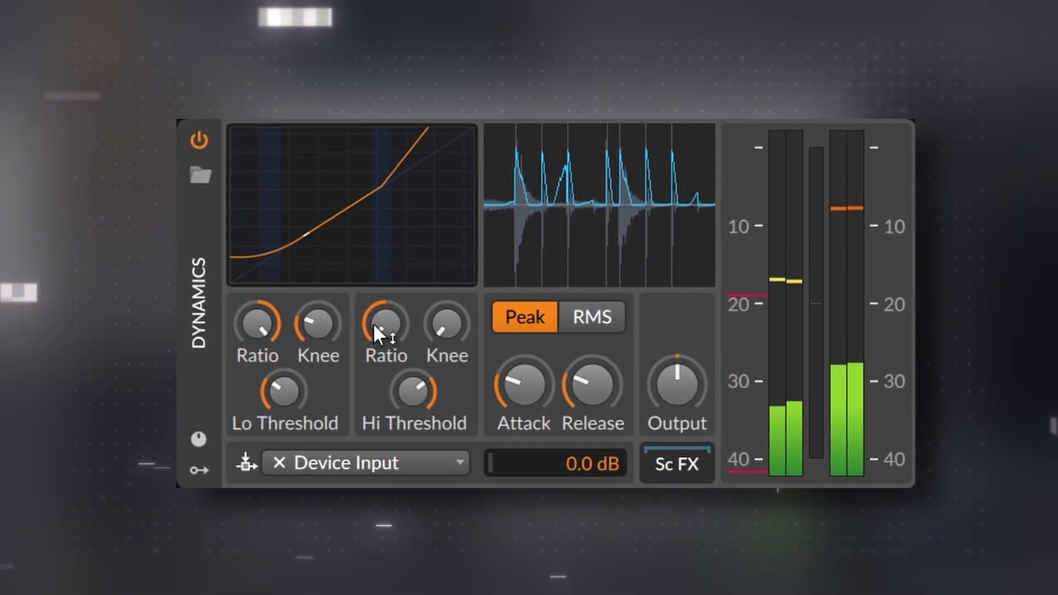
drag(376, 333, 377, 338)
drag(462, 334, 463, 340)
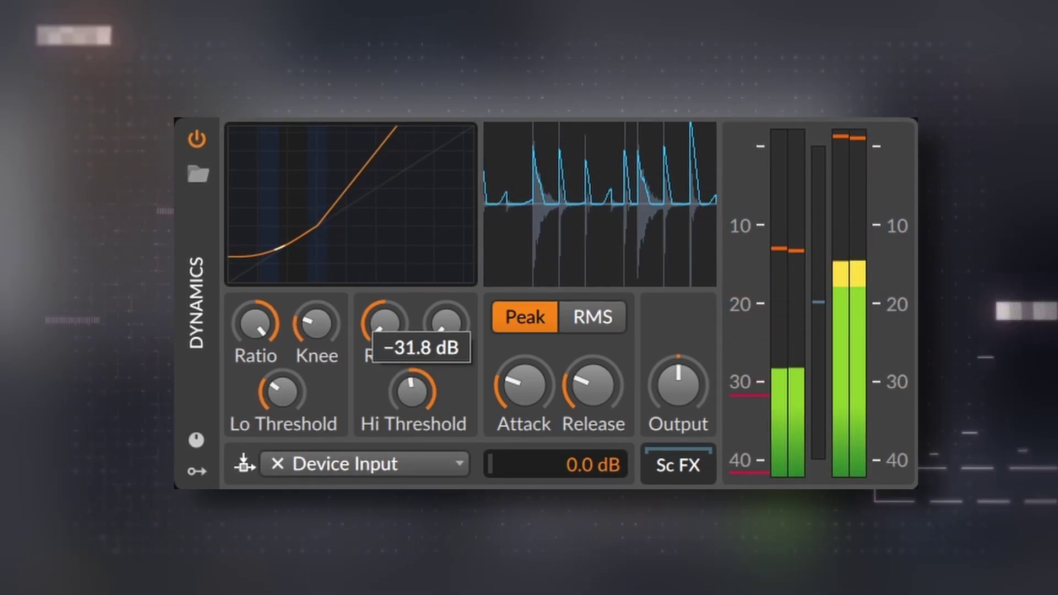
drag(412, 391, 412, 383)
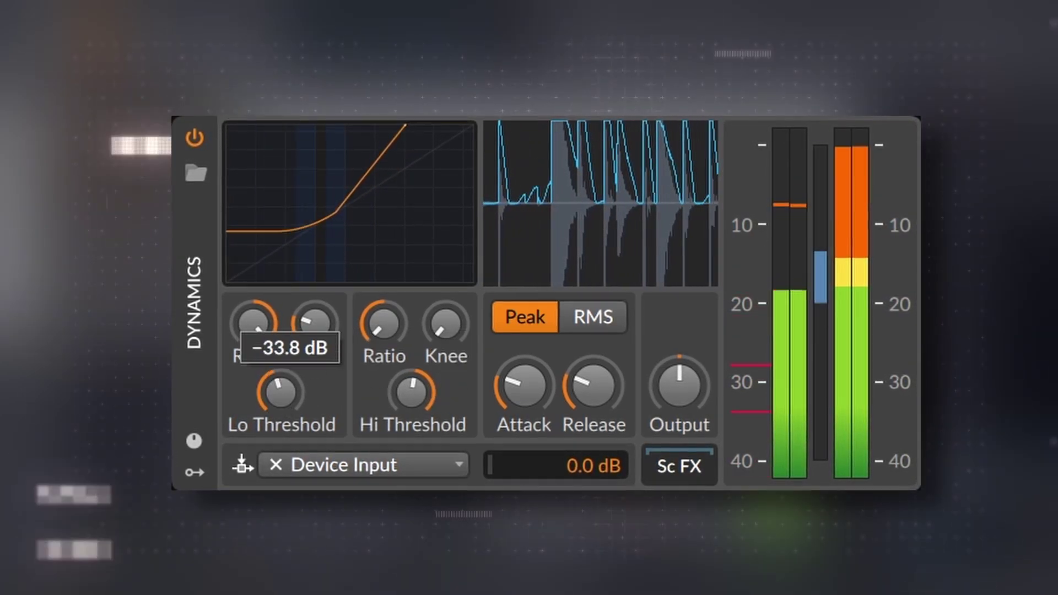
mouse_move(280, 391)
mouse_down()
mouse_move(280, 380)
mouse_move(280, 390)
mouse_up()
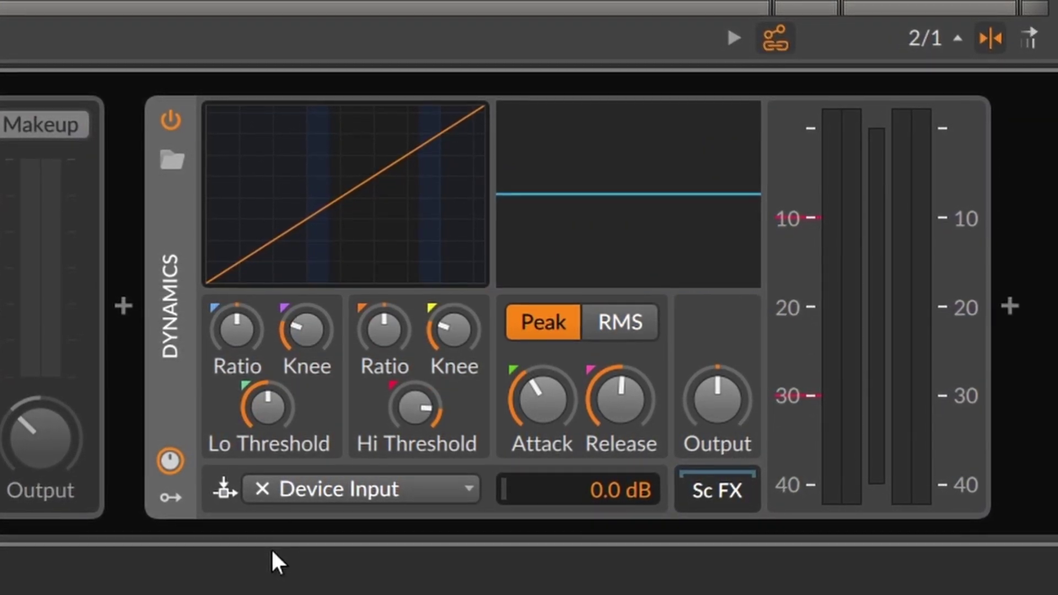
- Open the Dynamics' sidechain source list to examine the available tracks, keeping Device Input as the source
click(319, 489)
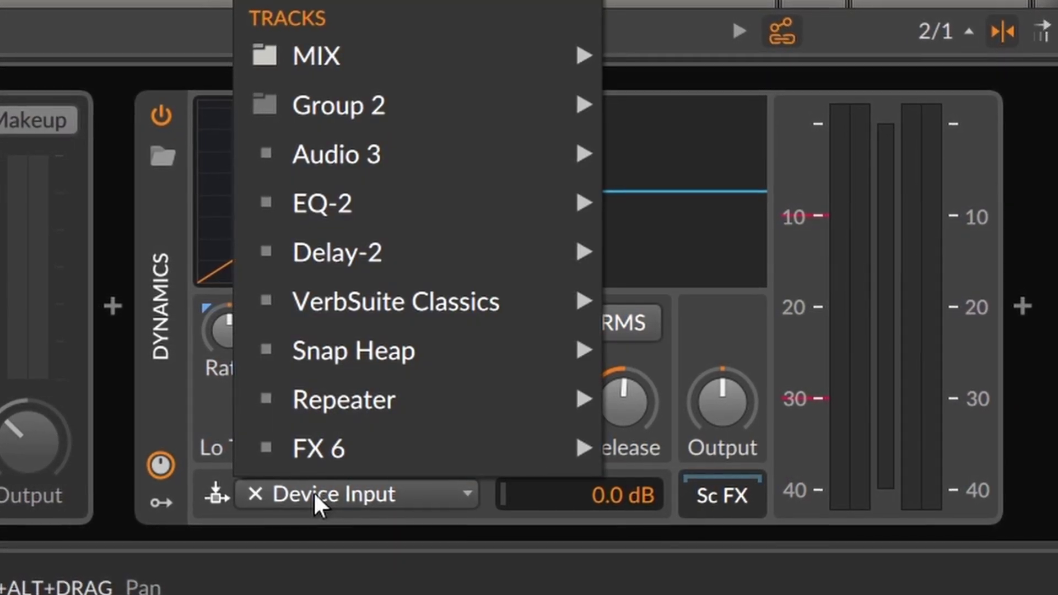
click(312, 492)
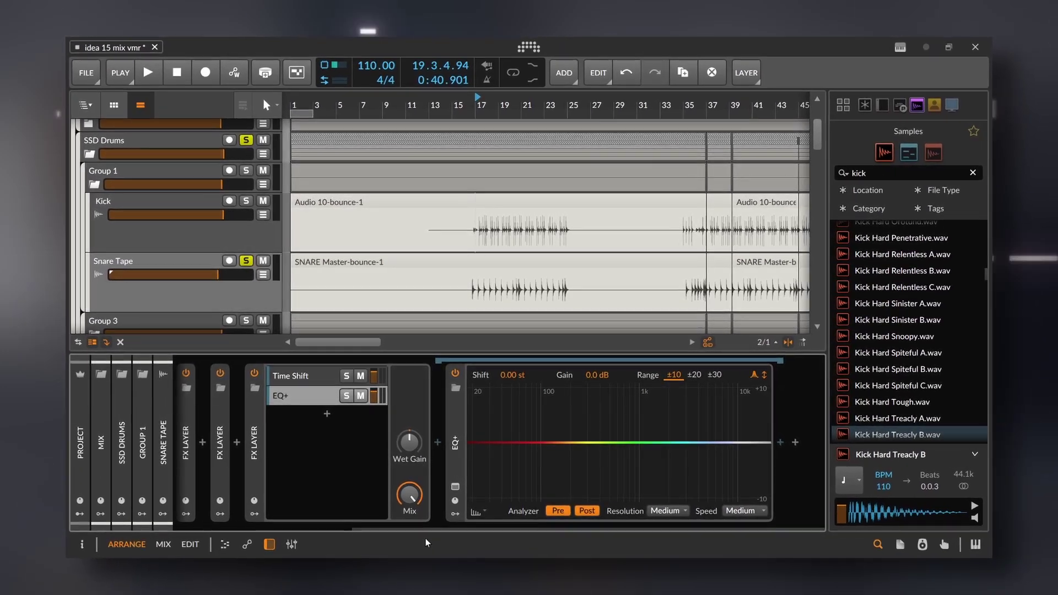
- Turn EQ+ off and back on in the Snare Tape track's FX Layer to compare the sound
click(456, 373)
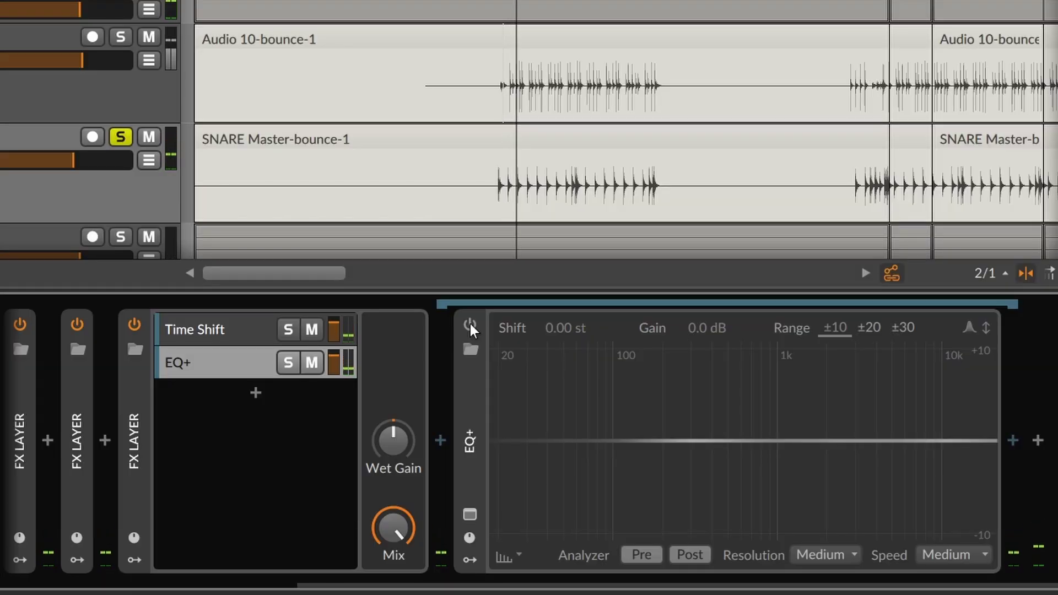
click(469, 325)
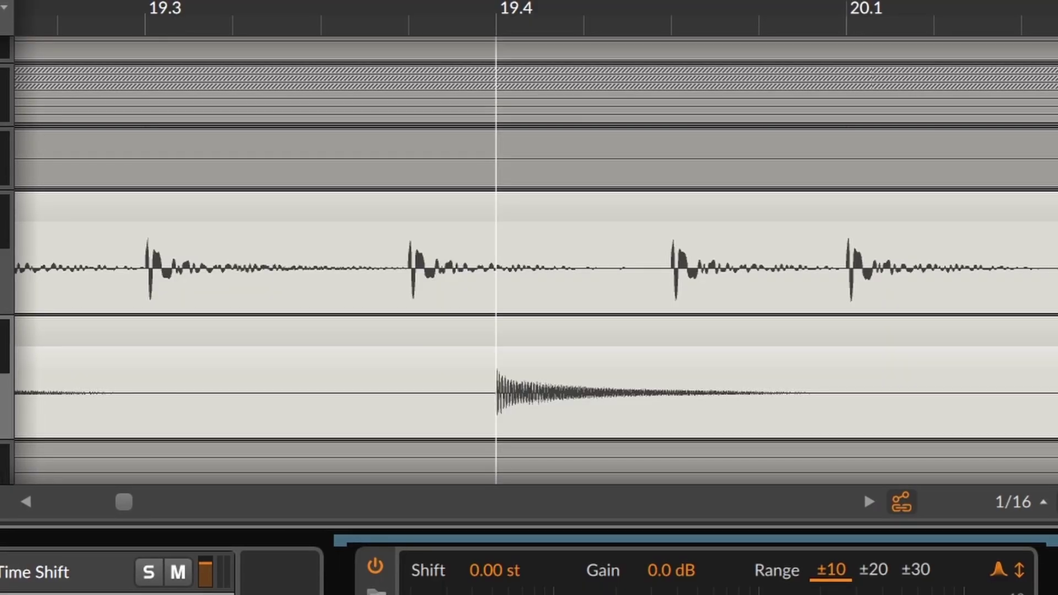
- Enable Time Shift in the snare's FX Layer, keep its unit on samples, and set the shift to +4
scroll(559, 349, up, 10)
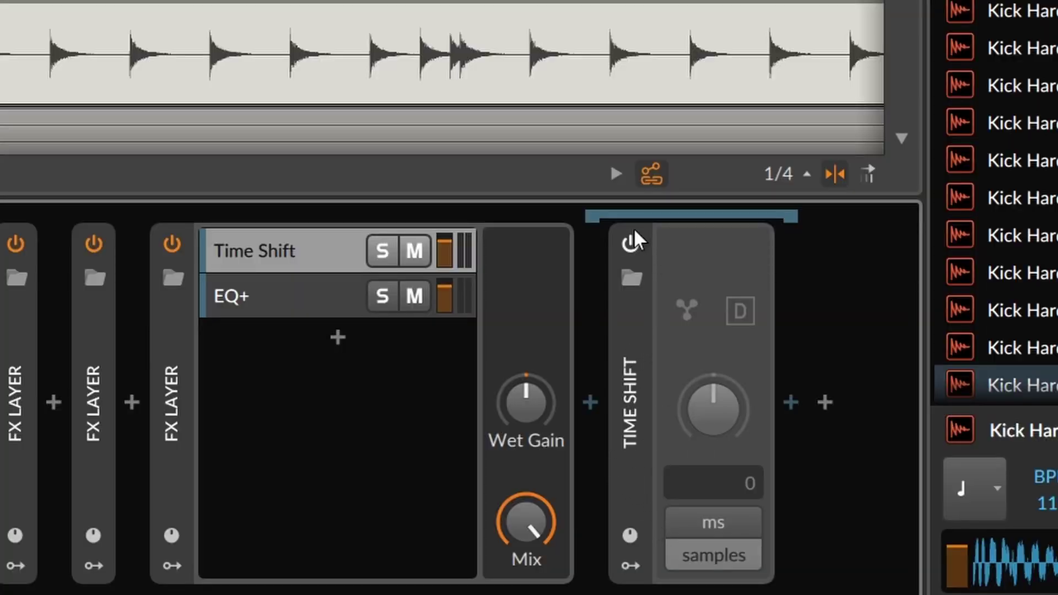
click(726, 521)
click(731, 550)
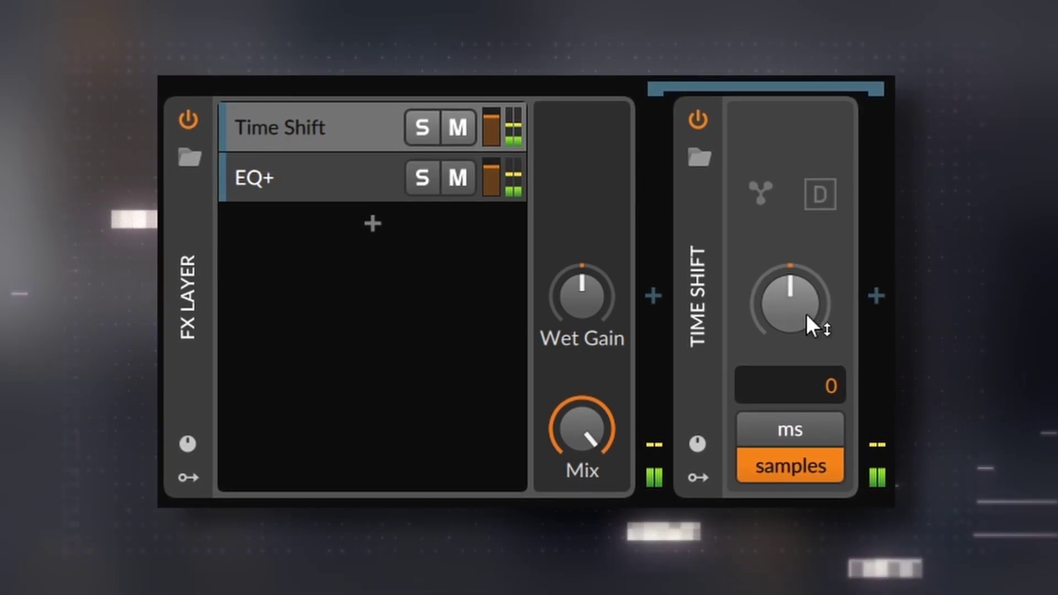
drag(806, 312, 792, 297)
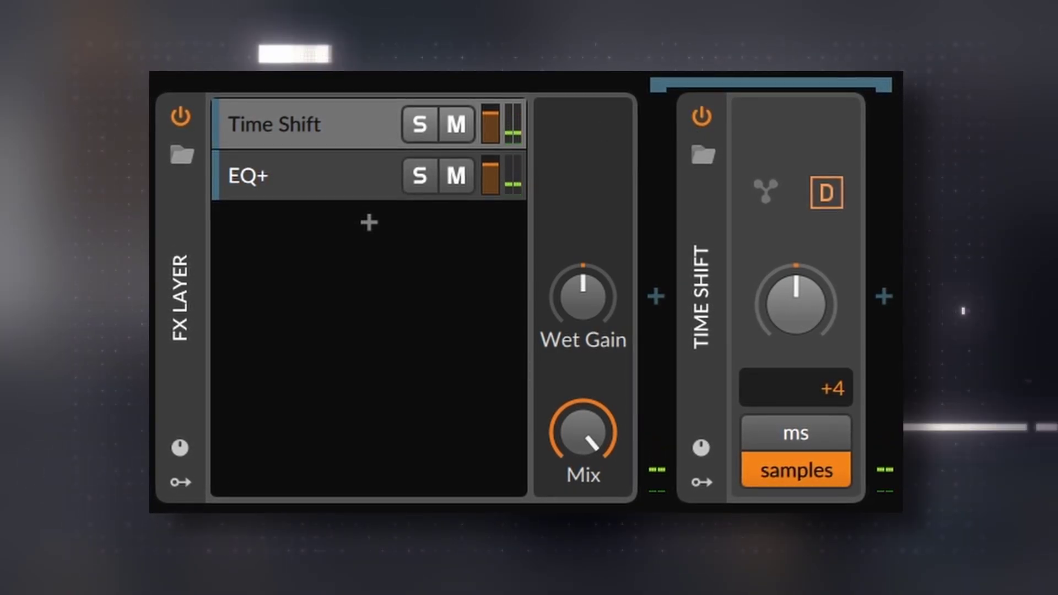
- Toggle Time Shift off and on to compare the layered snare, and readjust the shift amount
click(695, 116)
click(702, 114)
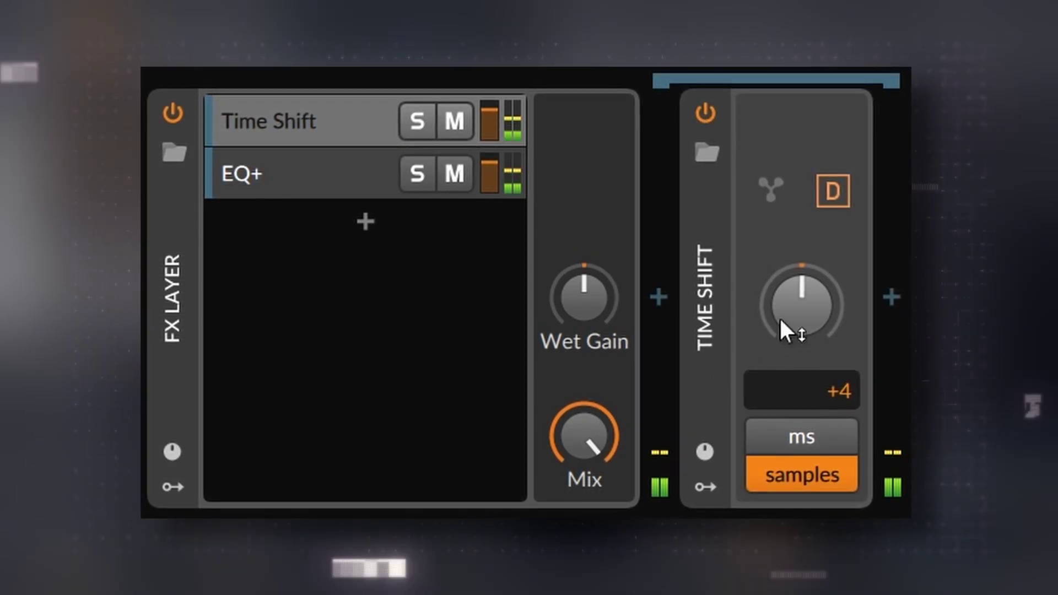
drag(801, 305, 802, 308)
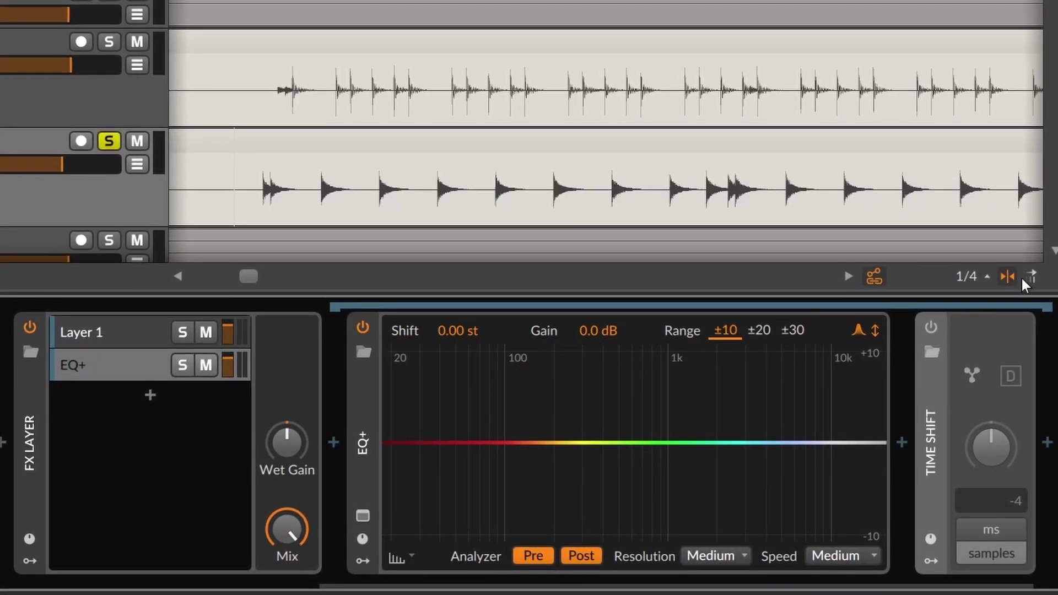
- Toggle the -4 sample Time Shift following EQ+ to compare the sound, leaving it enabled
click(935, 322)
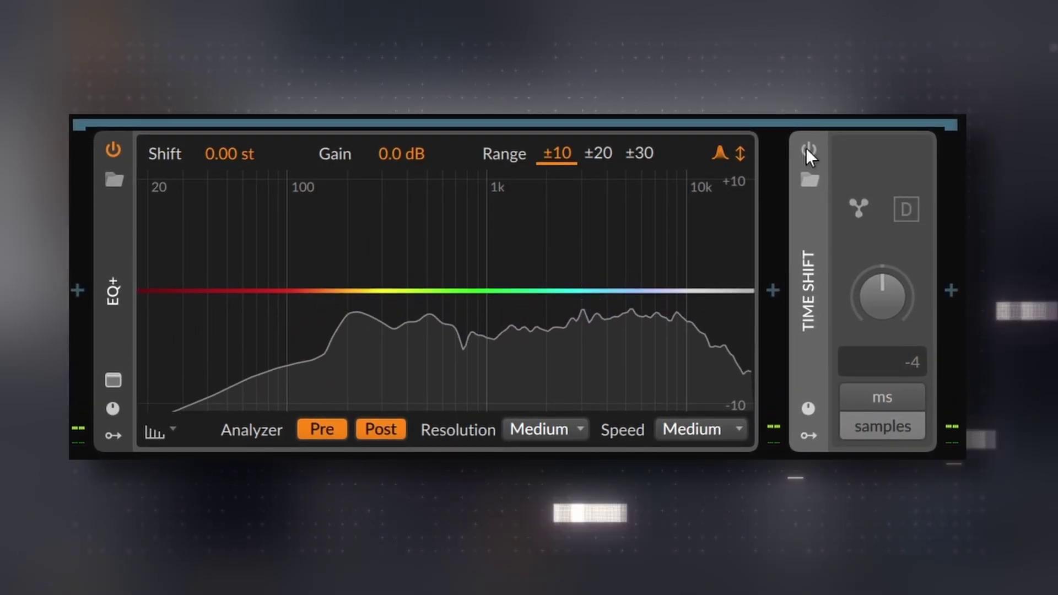
click(805, 148)
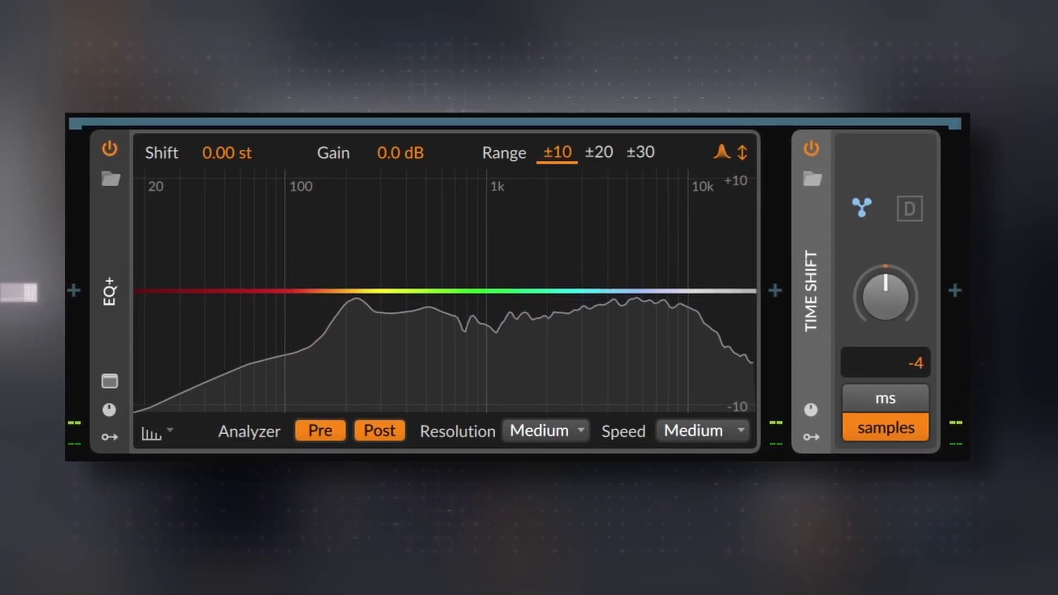